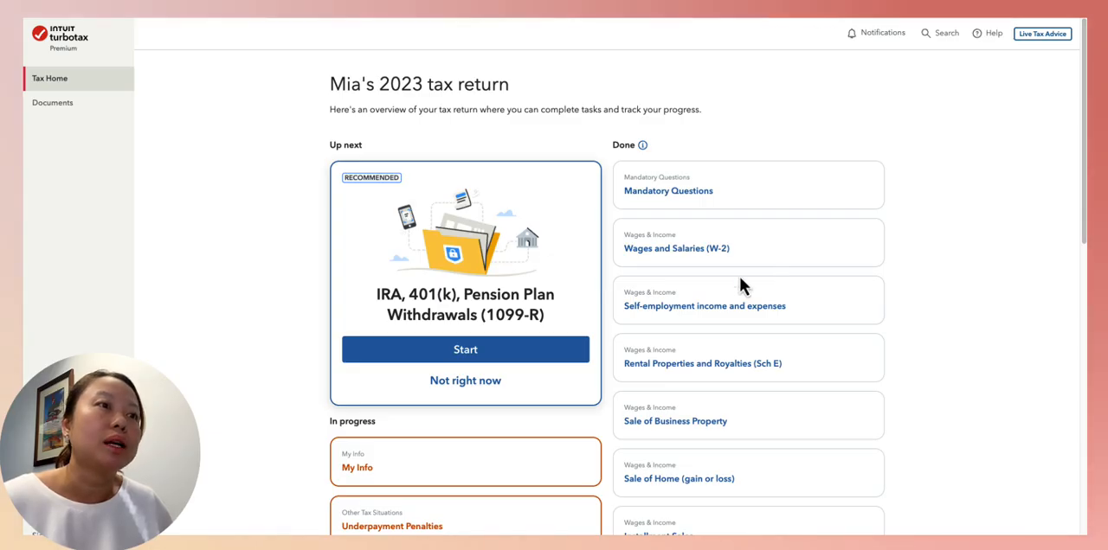
Review the wages and federal tax withheld on the employer's W-2, then return to the tax return overview
left_click(701, 251)
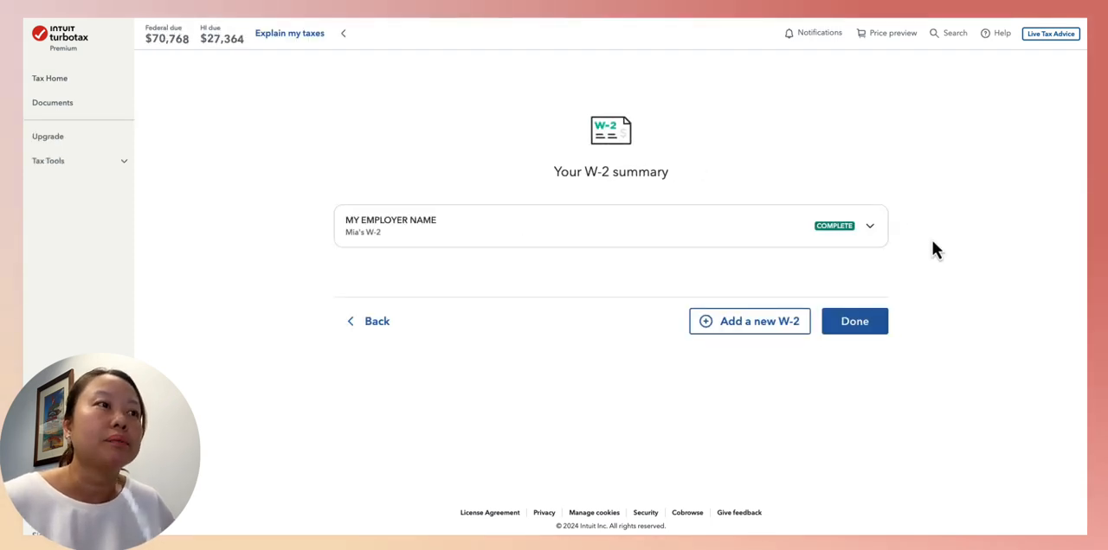
left_click(870, 229)
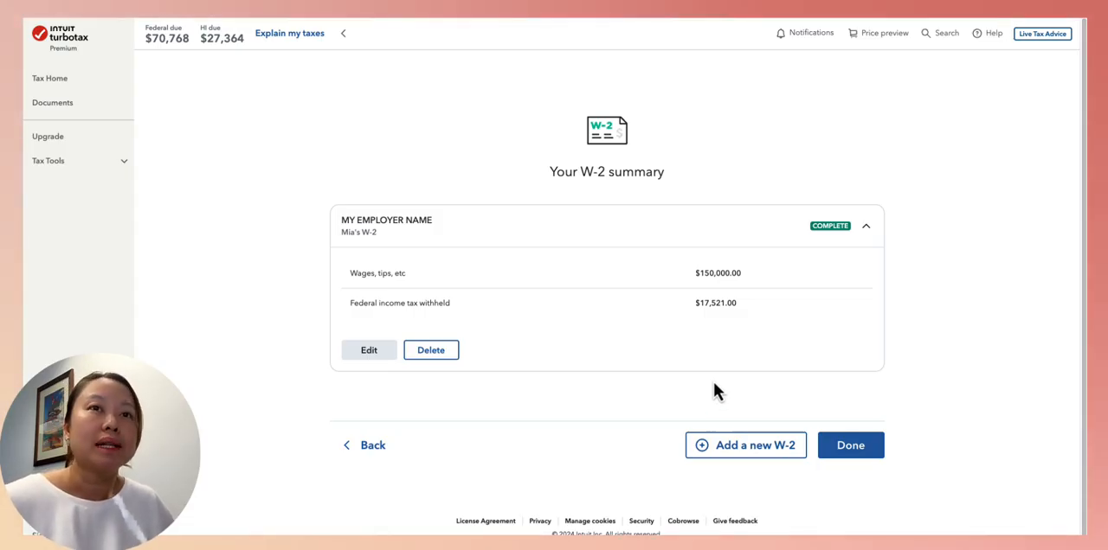
left_click(367, 450)
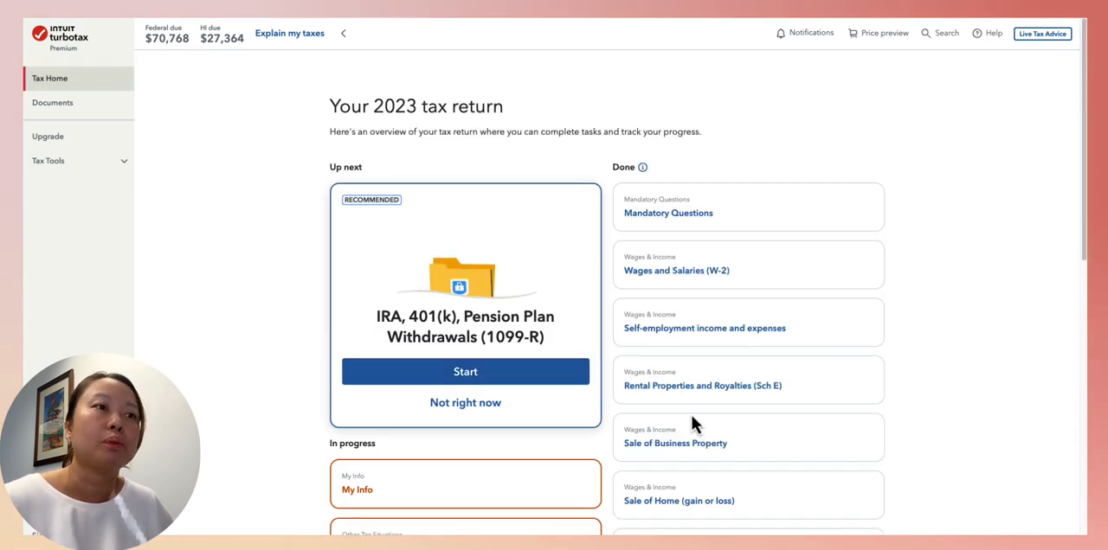
Open the existing rental property under Rental Properties and Royalties (Sch E) and examine its income, expenses and assets
left_click(686, 390)
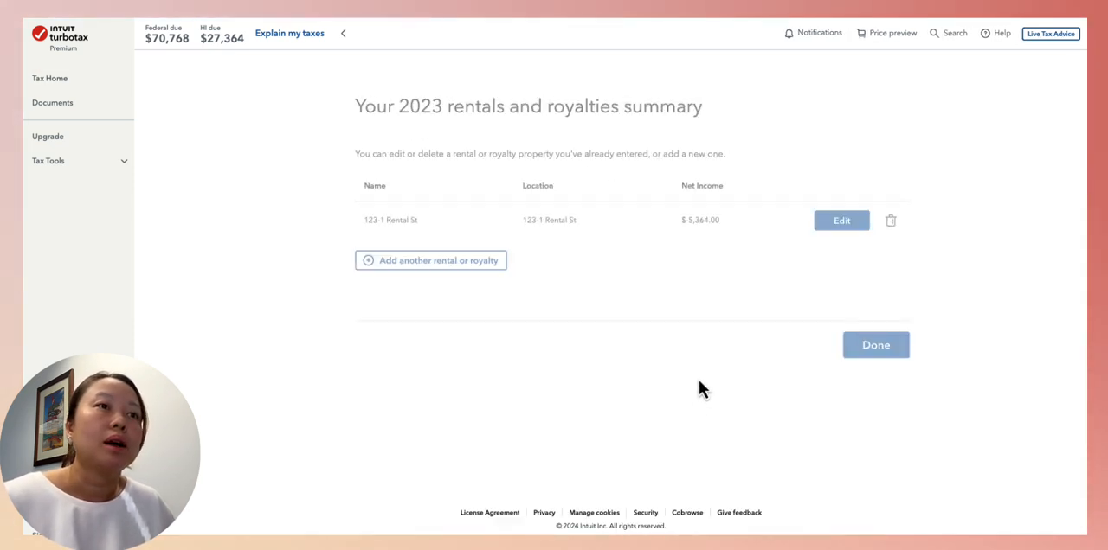
left_click(823, 227)
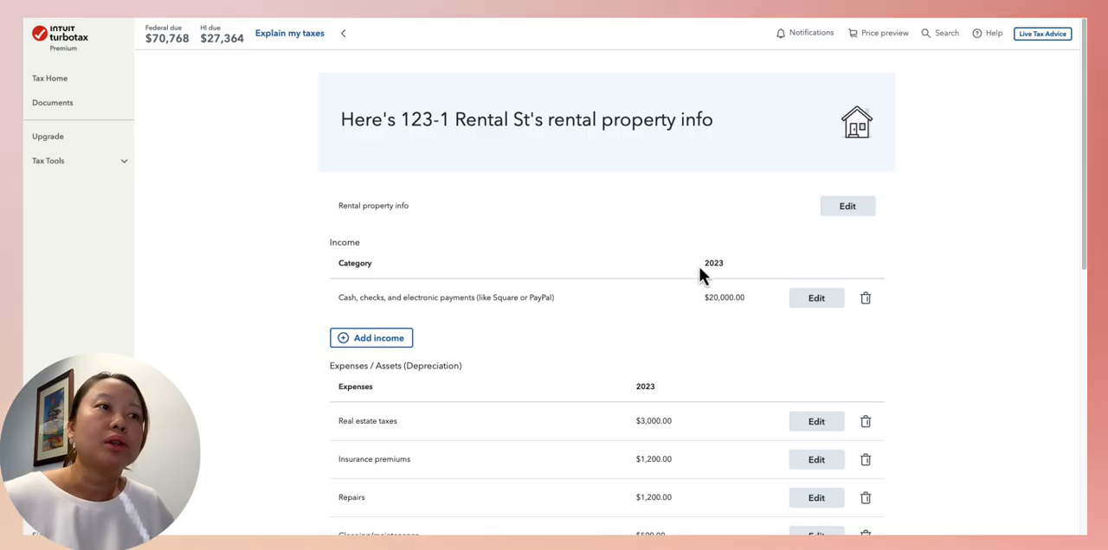
left_click_drag(706, 263, 727, 275)
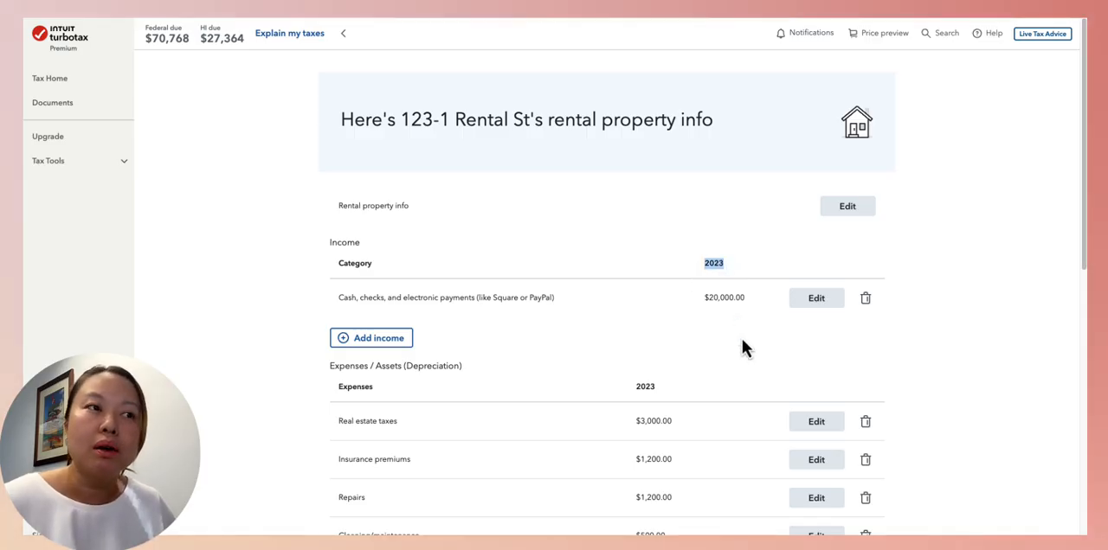
scroll(740, 344, "down", 2)
scroll(709, 311, "up", 1)
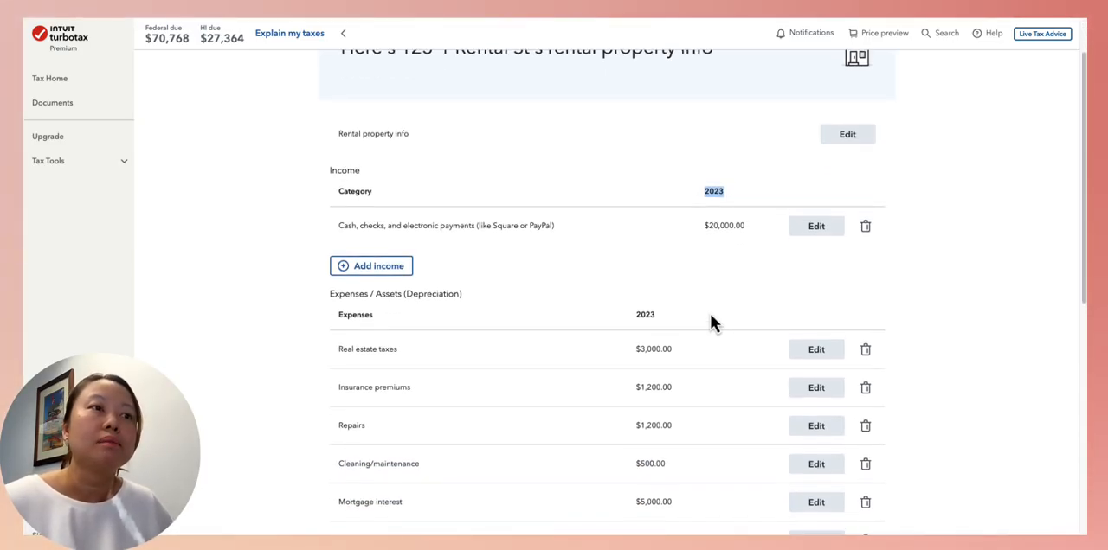
scroll(685, 363, "down", 4)
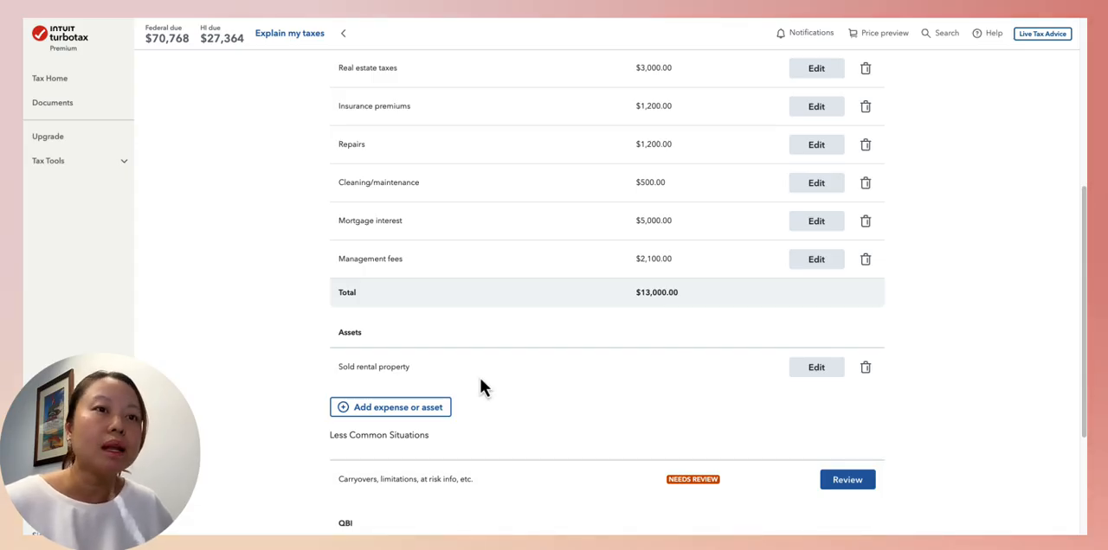
scroll(481, 379, "up", 1)
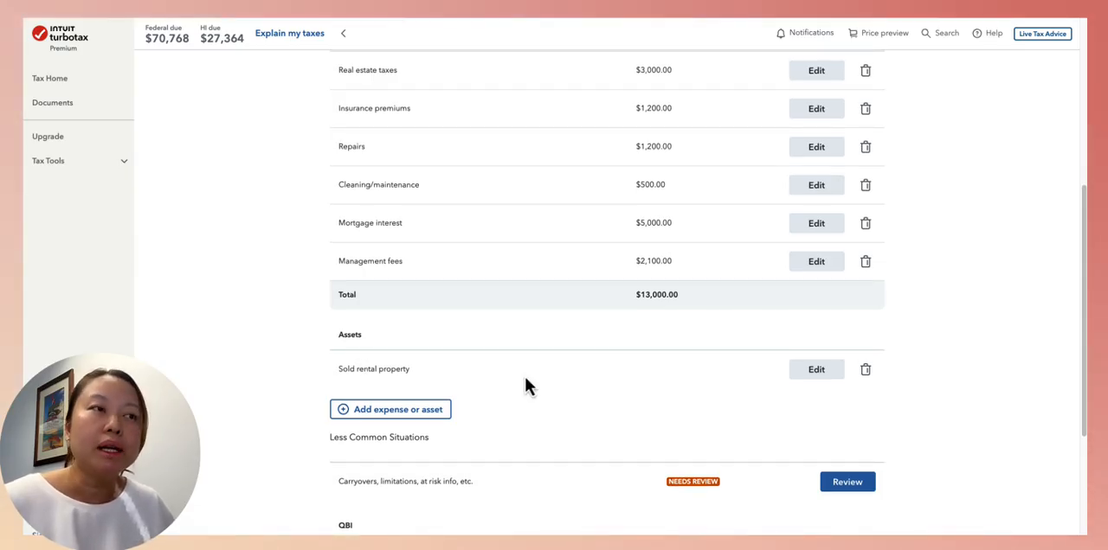
scroll(511, 398, "up", 1)
left_click_drag(319, 449, 430, 450)
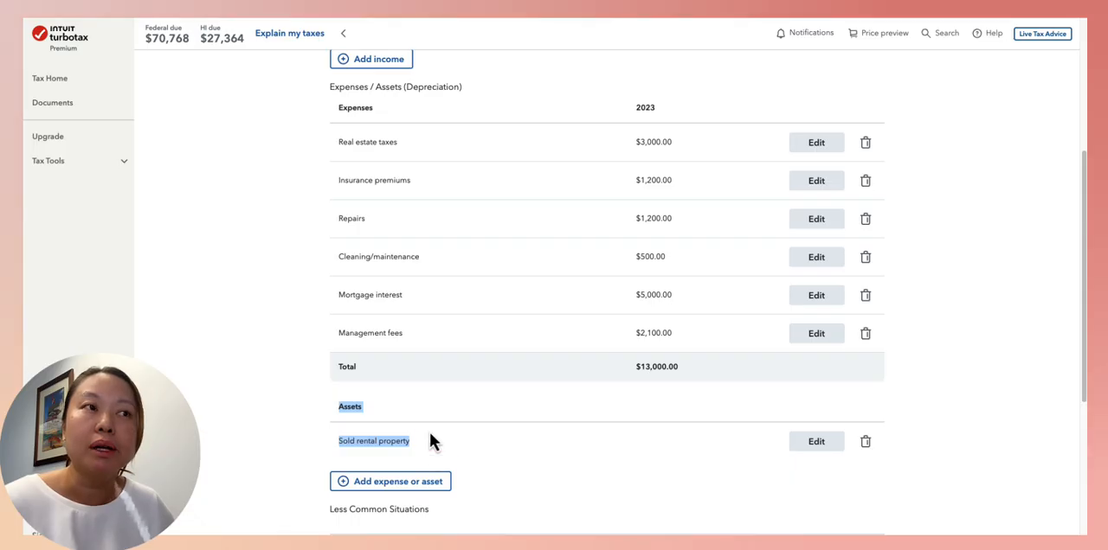
scroll(448, 392, "up", 3)
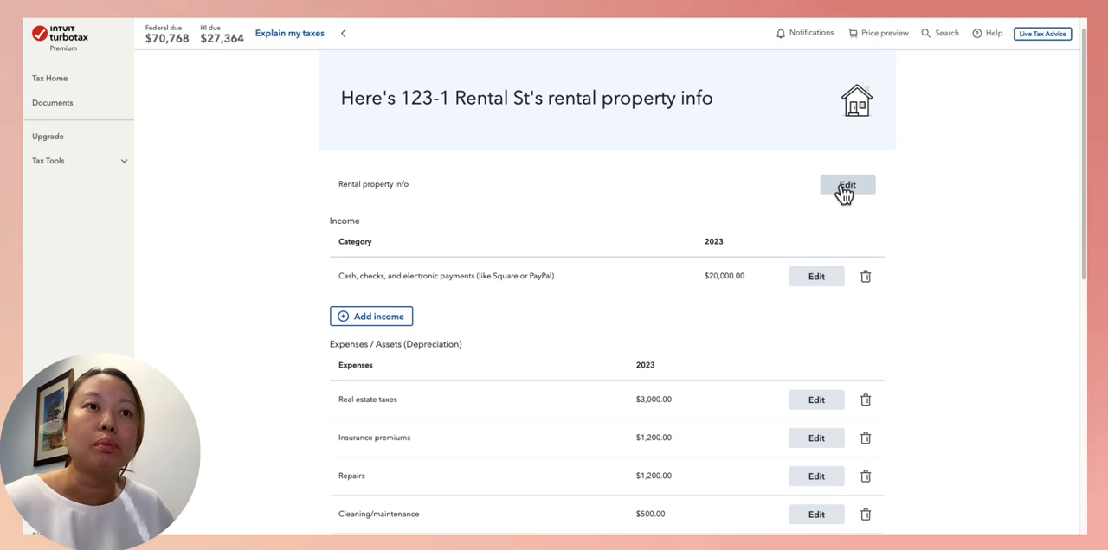
Review the rental property info, check which situation is selected for this year, and return to the property summary
left_click(846, 186)
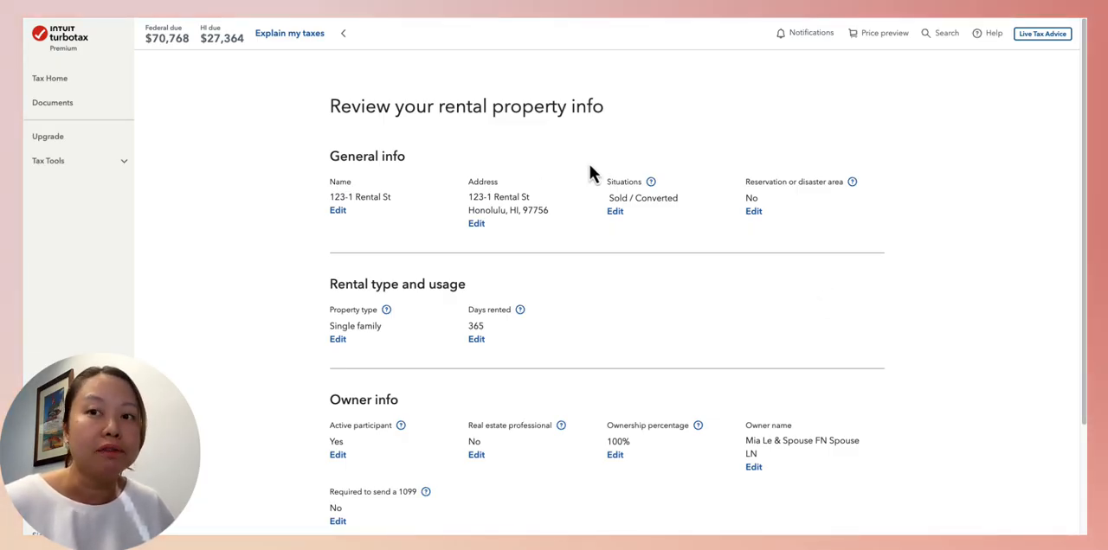
left_click_drag(590, 163, 658, 217)
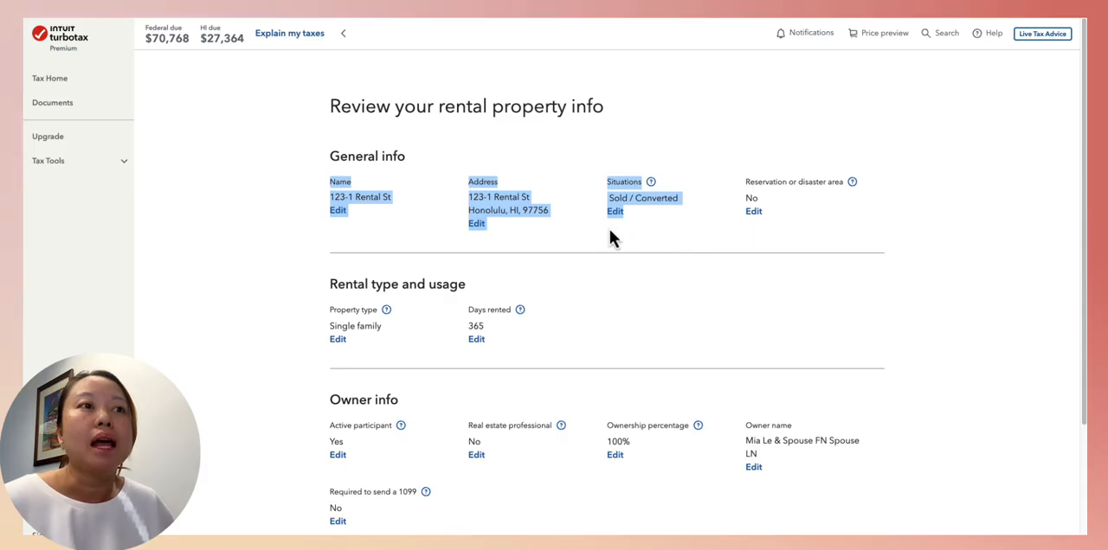
left_click(609, 240)
left_click(617, 212)
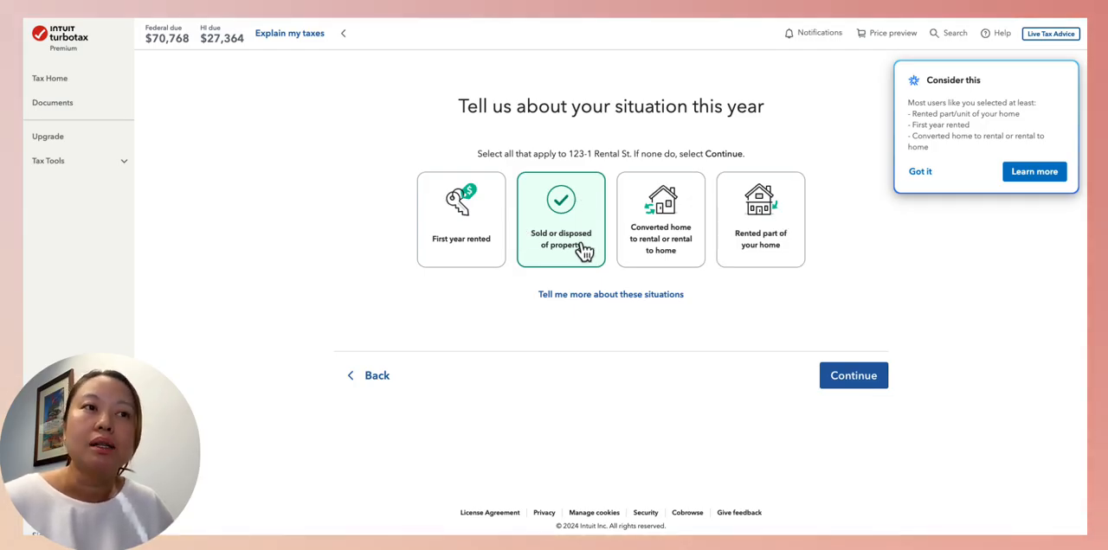
left_click(375, 377)
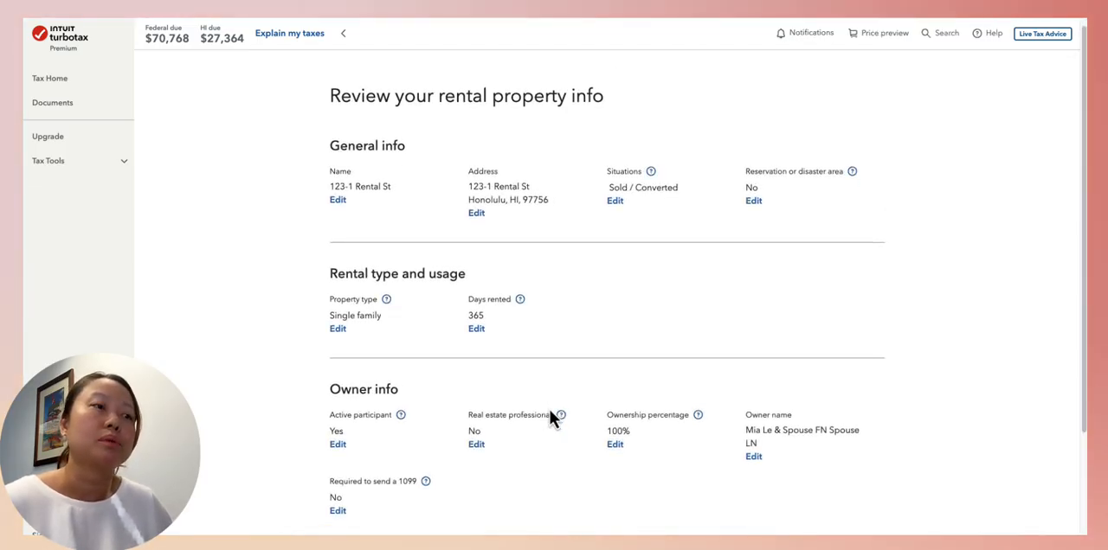
scroll(550, 410, "down", 2)
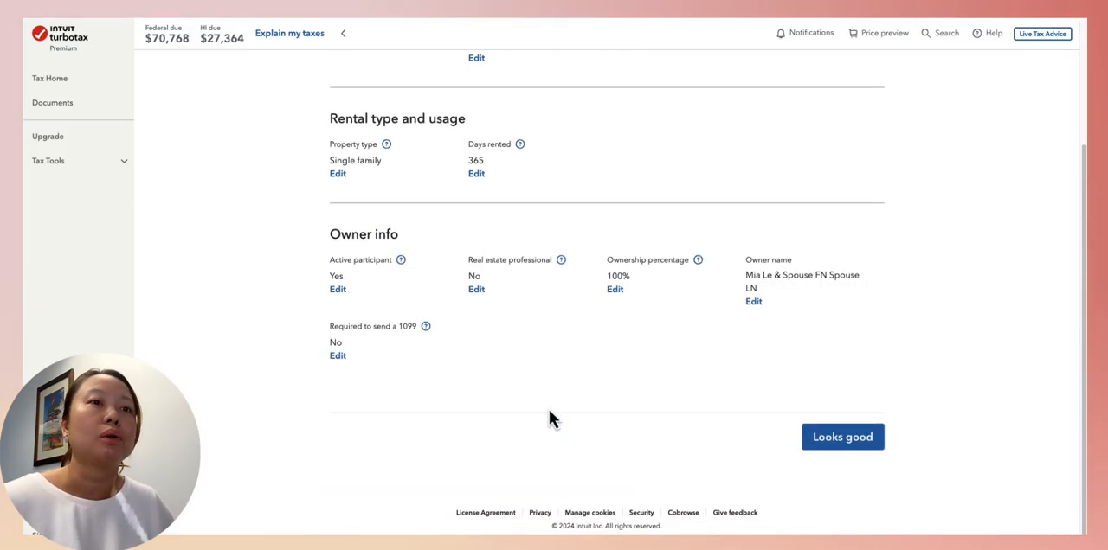
left_click(816, 446)
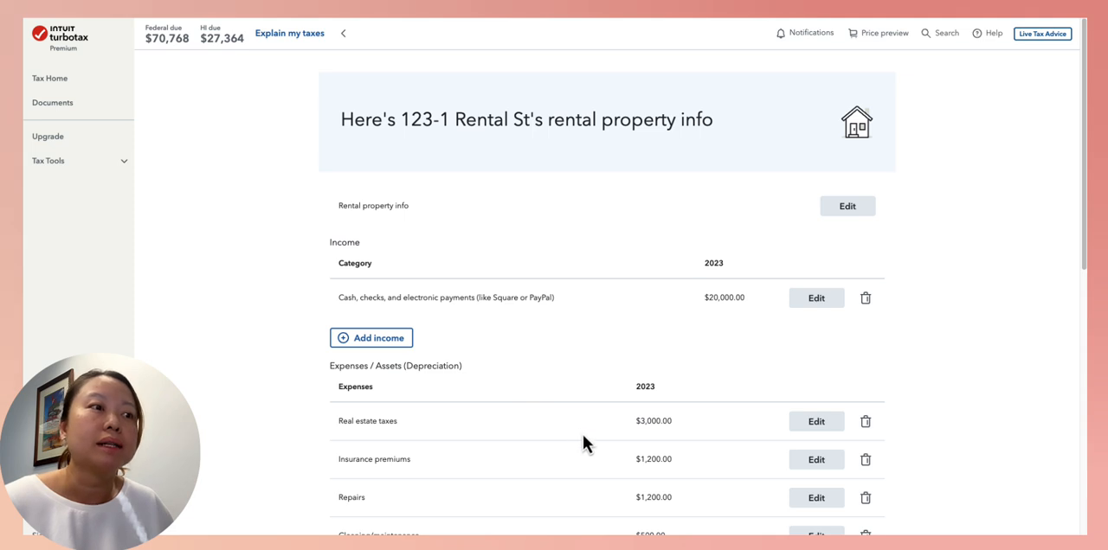
Open the sold rental property asset for editing and confirm it as Rental Real Estate Property, categorized as Residential Rental Real Estate
scroll(574, 438, "down", 4)
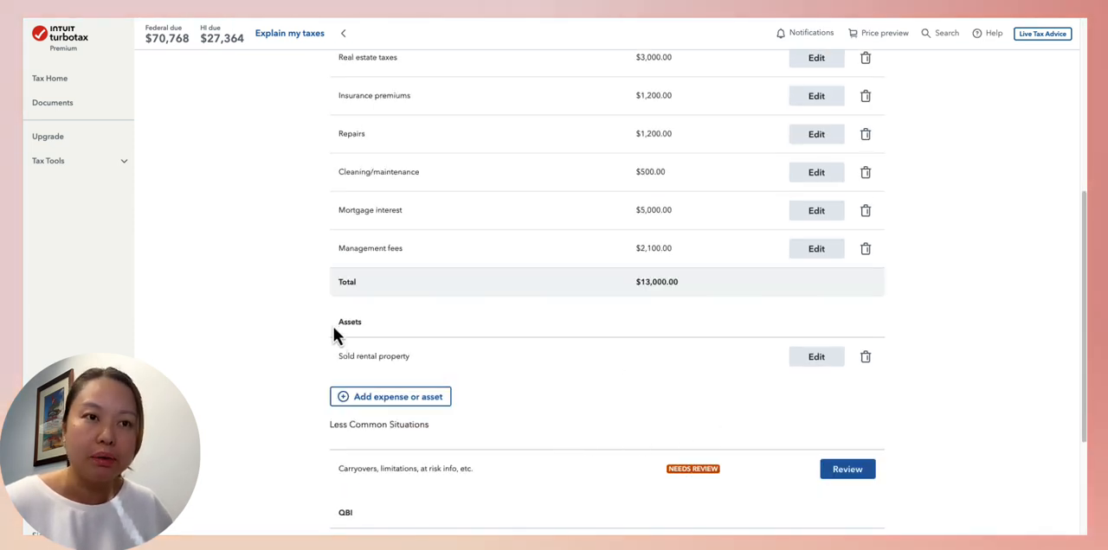
left_click_drag(335, 333, 471, 374)
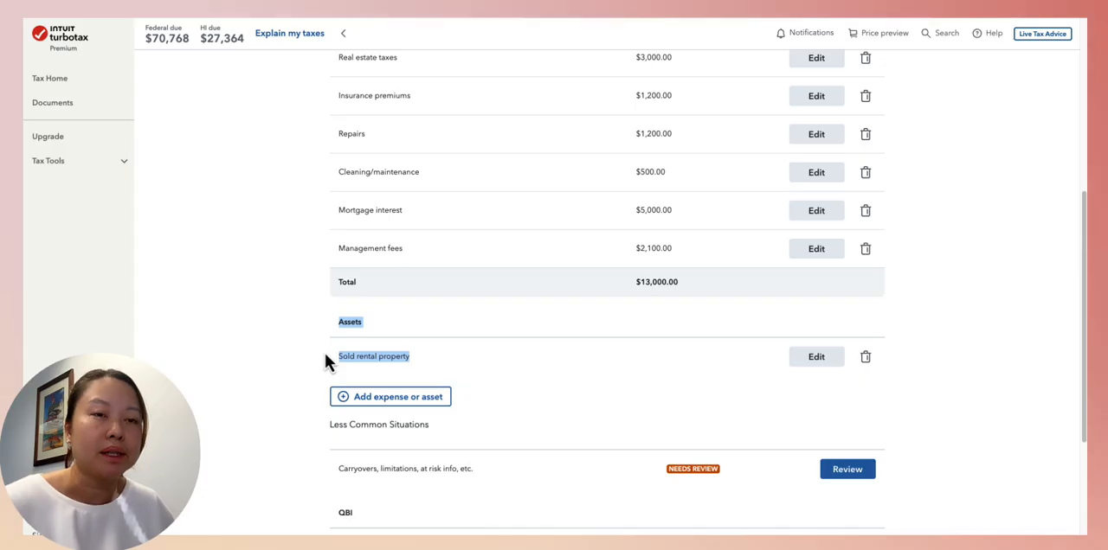
left_click(816, 357)
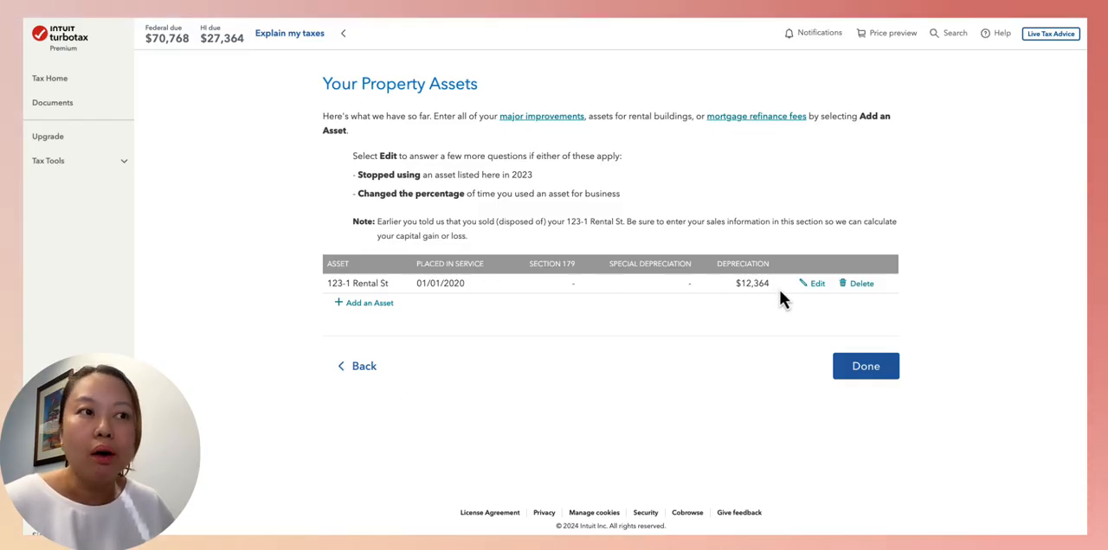
left_click(813, 283)
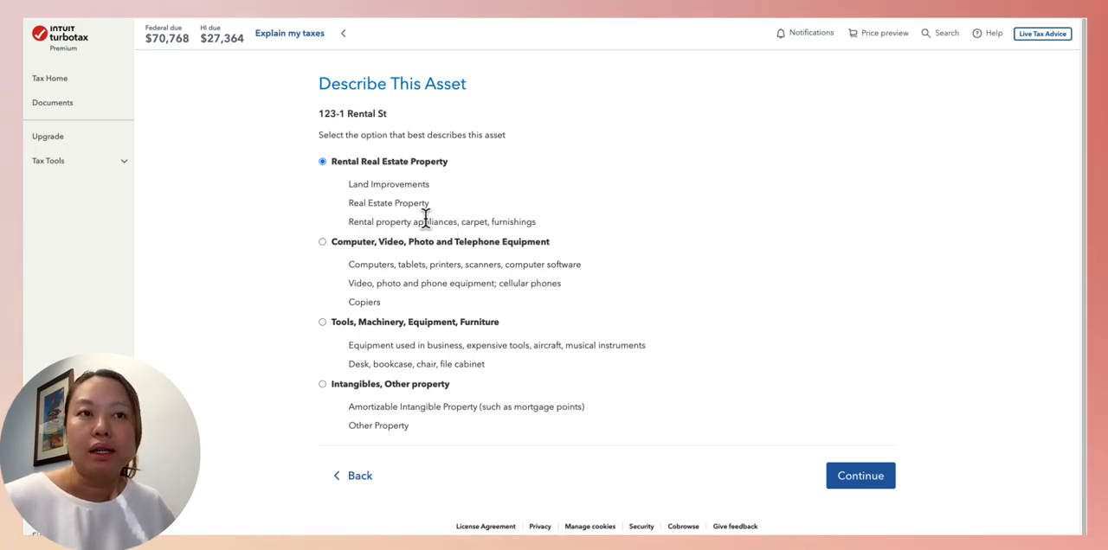
left_click(859, 484)
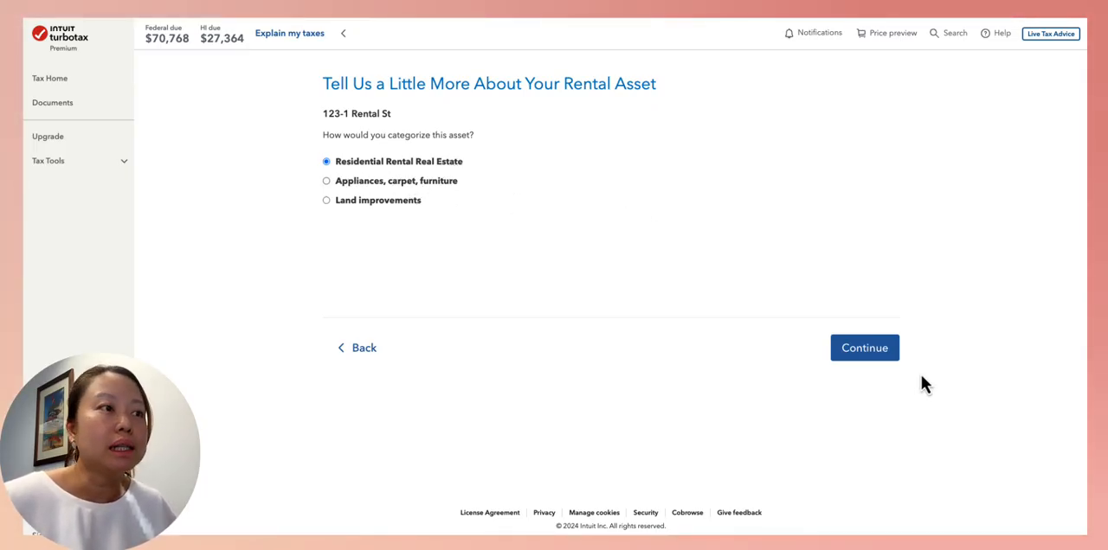
left_click(881, 357)
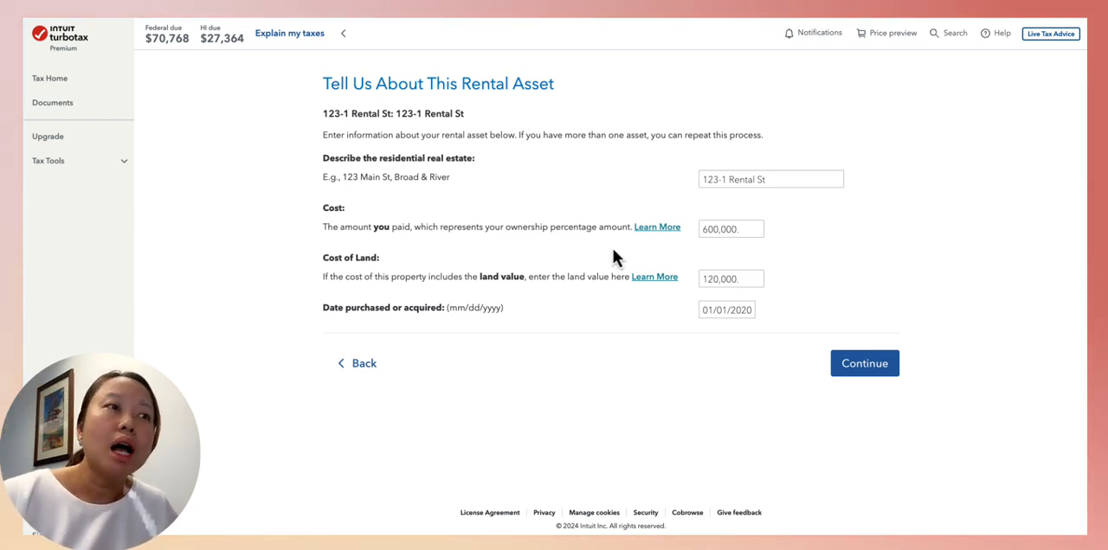
Check the rental asset's cost, cost of land and purchase date, and accept the entries
left_click(751, 230)
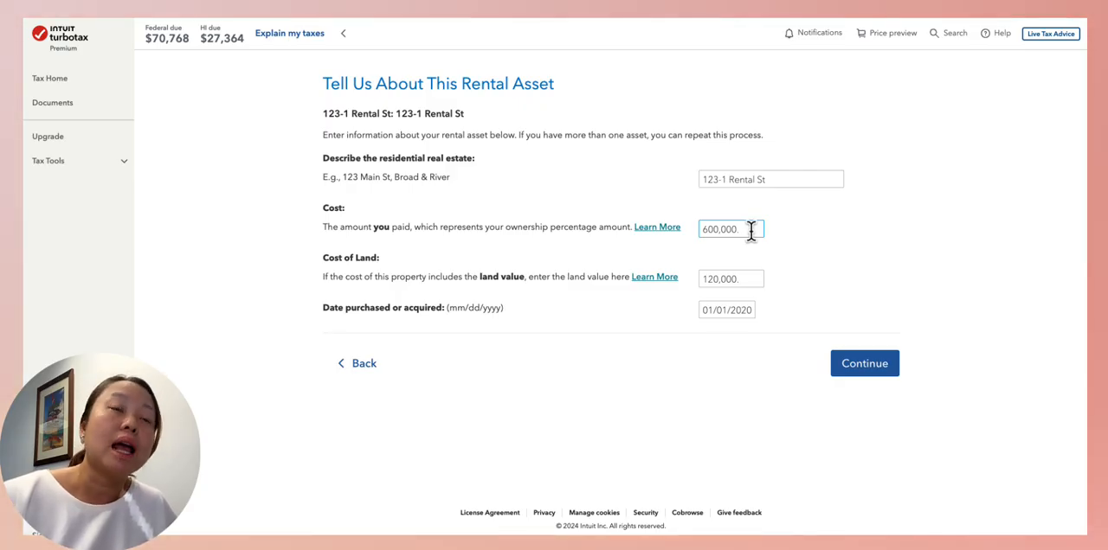
left_click(758, 284)
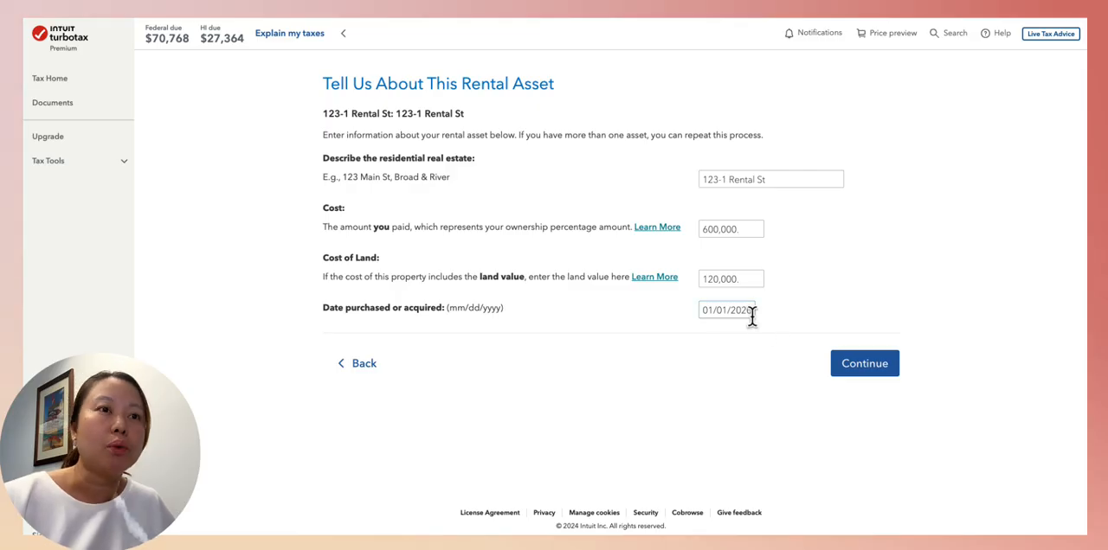
left_click(854, 368)
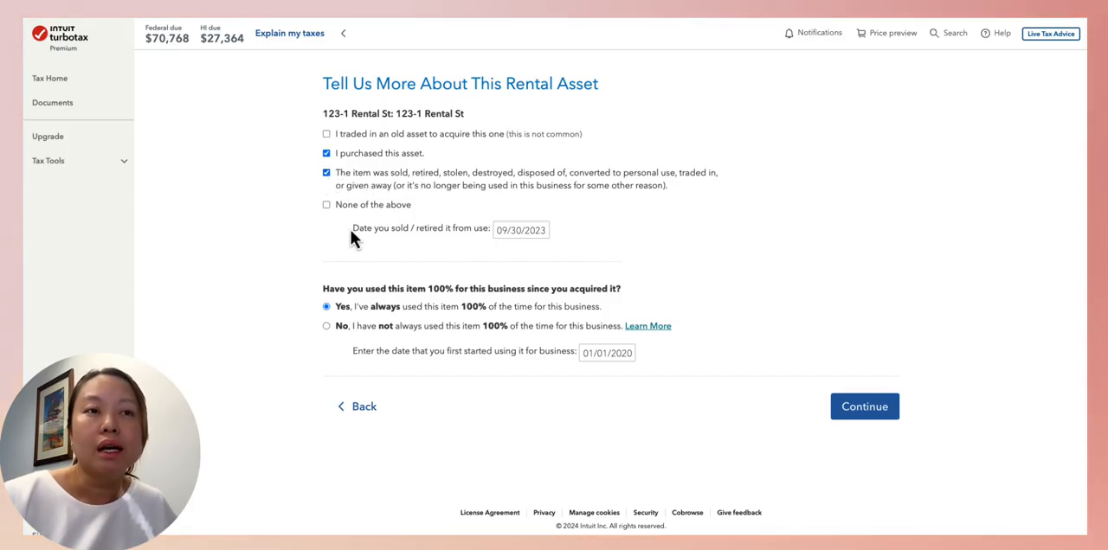
Keep the asset marked as purchased and sold with 100% business use, and accept the calculated prior-year depreciation
left_click(325, 173)
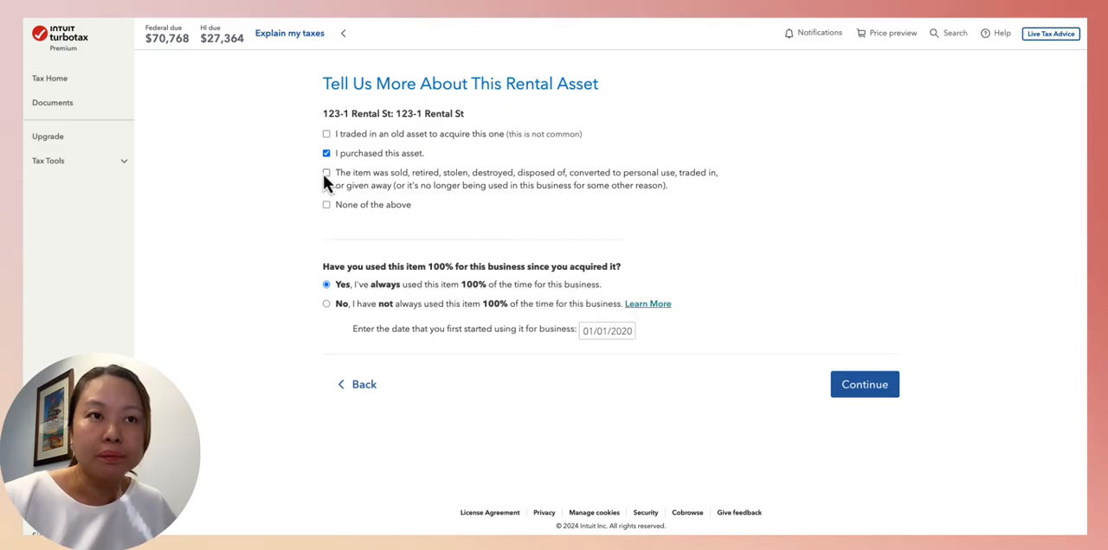
left_click(326, 173)
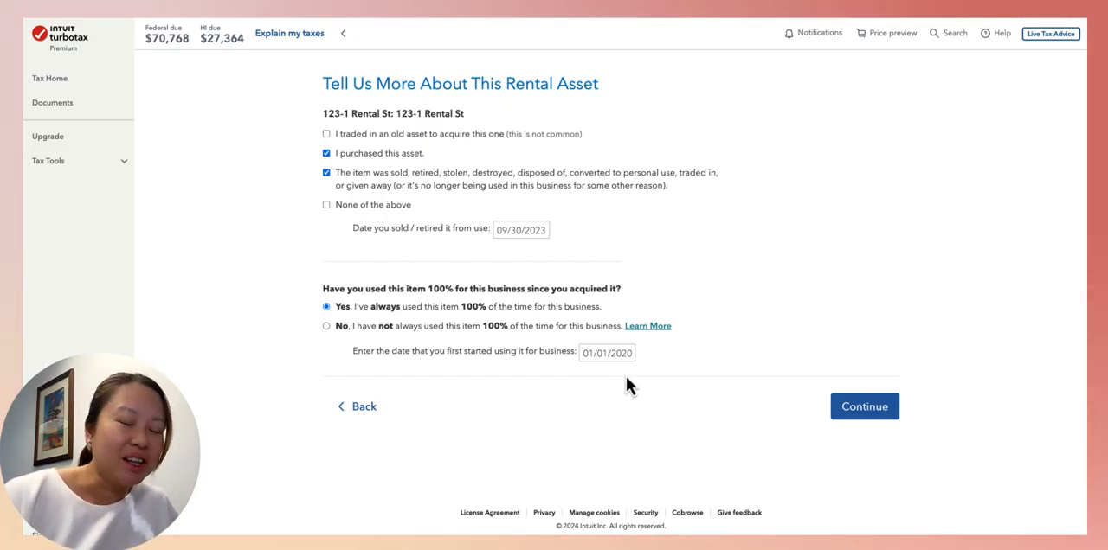
left_click(876, 405)
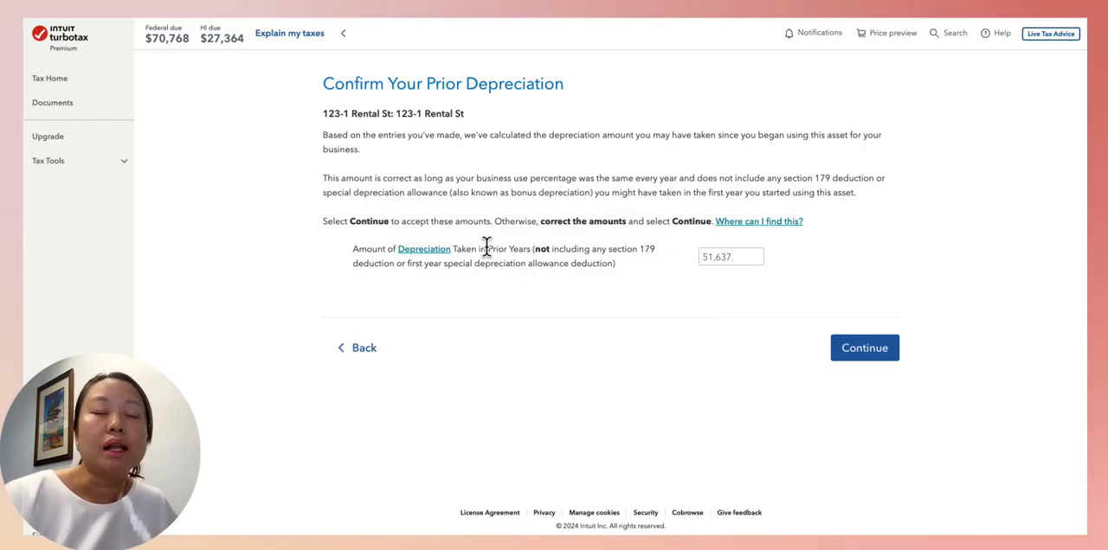
left_click_drag(490, 249, 530, 251)
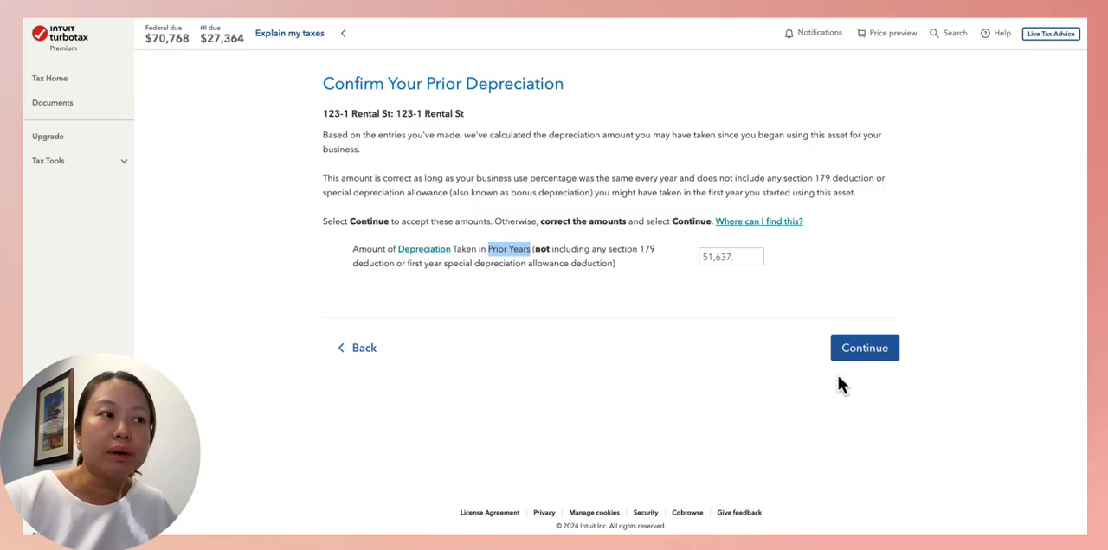
left_click(870, 350)
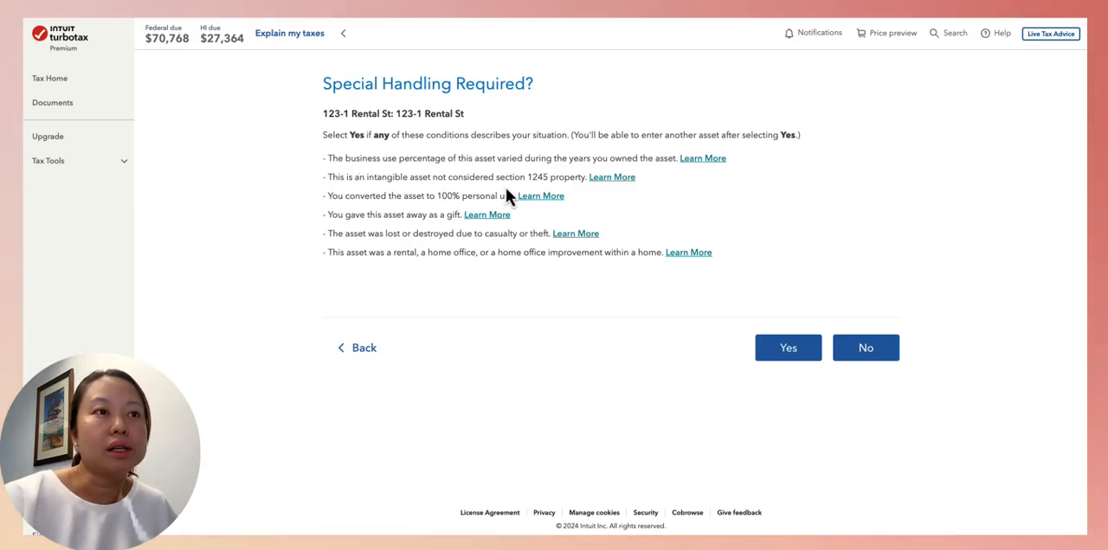
Review the special handling conditions for the rental asset, including the explanation of intangible assets not considered section 1245 property
left_click(615, 178)
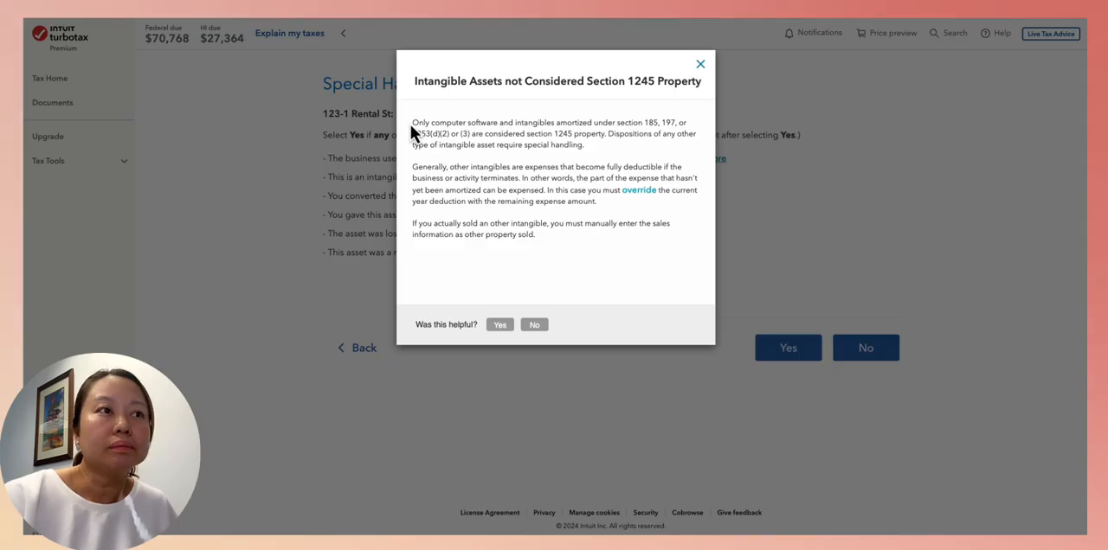
left_click_drag(414, 123, 661, 147)
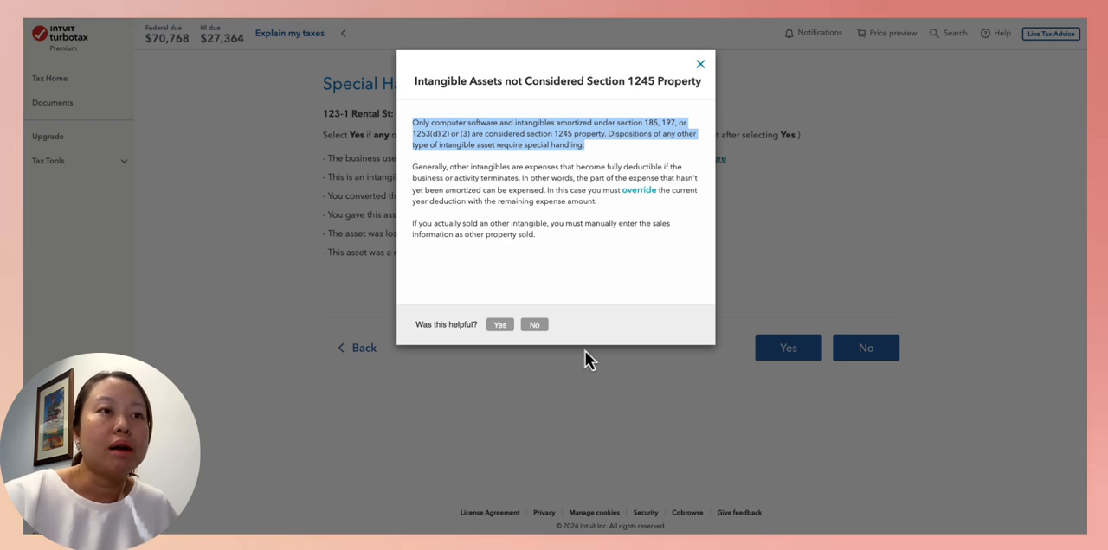
left_click(701, 64)
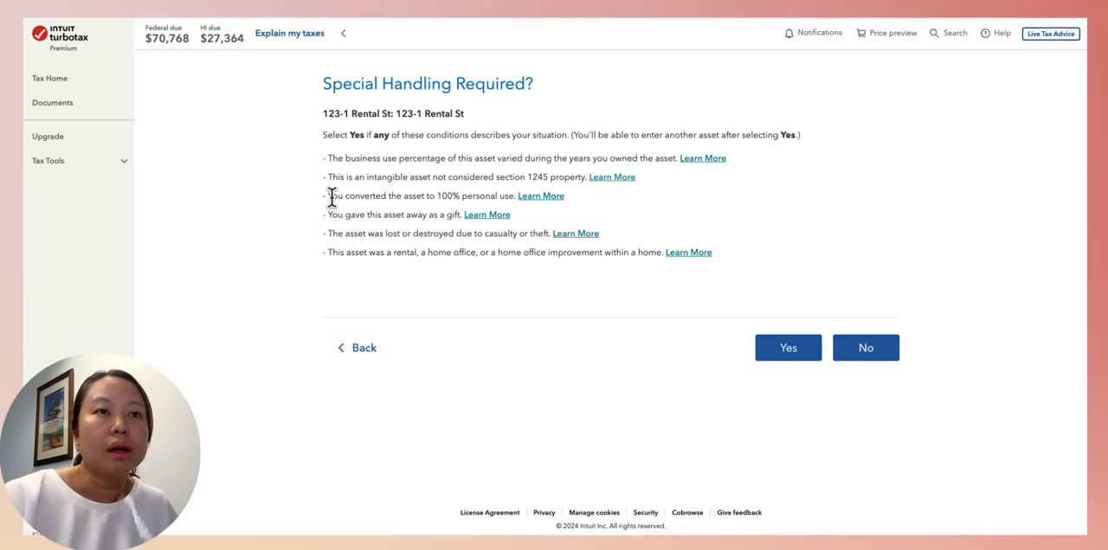
left_click_drag(329, 196, 517, 198)
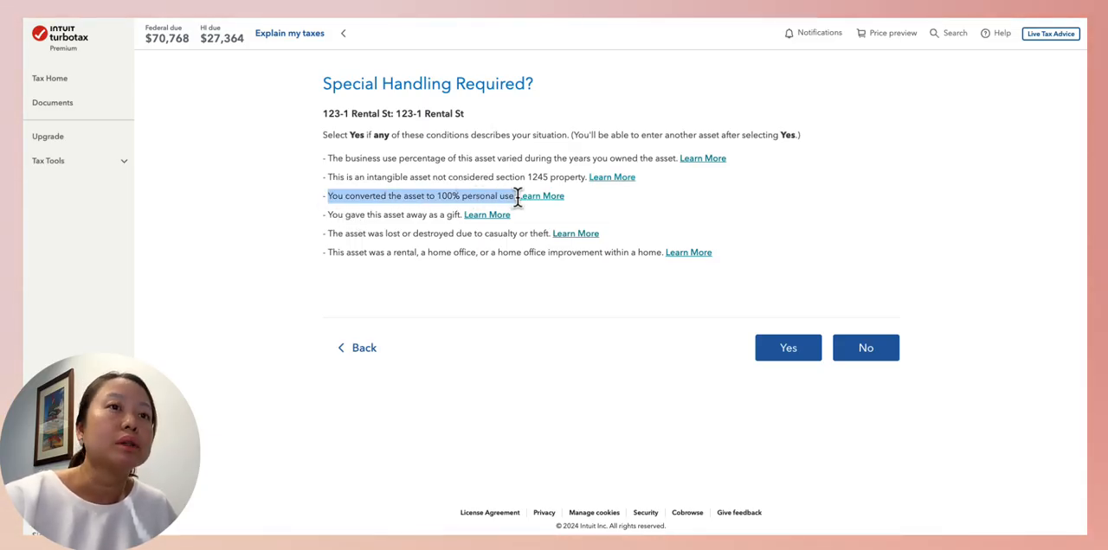
left_click_drag(328, 214, 432, 218)
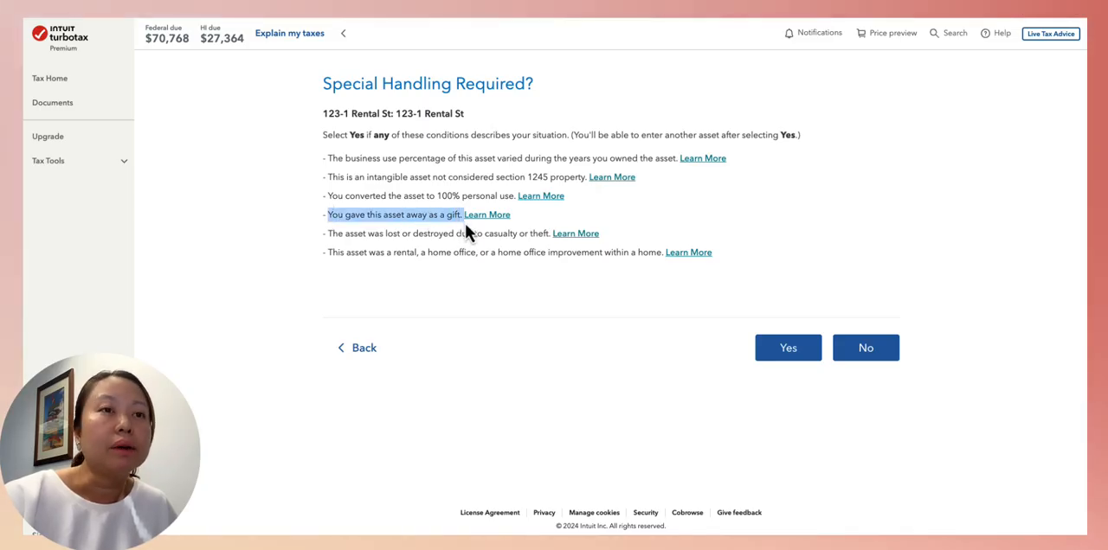
left_click(341, 239)
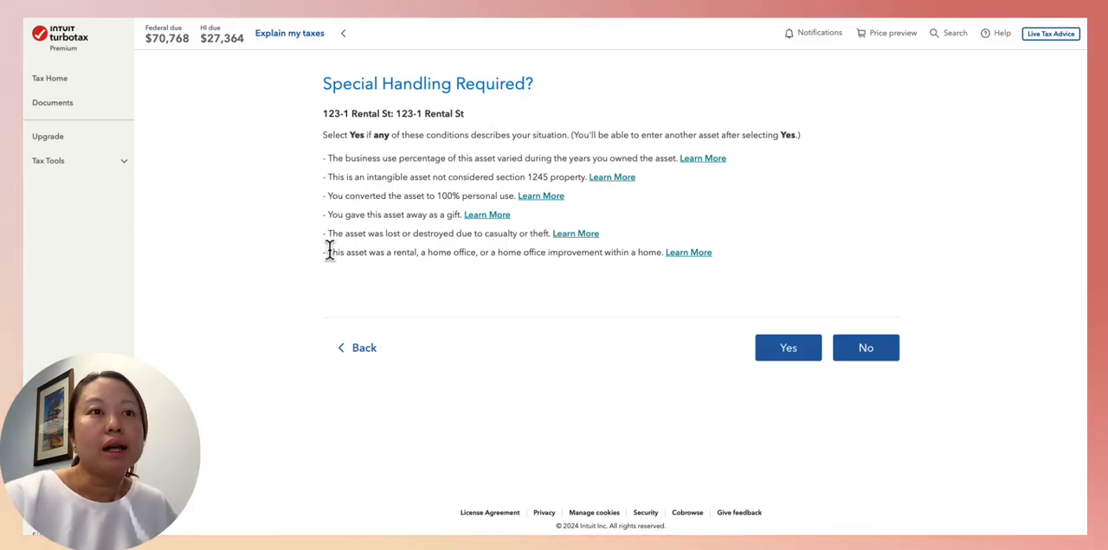
left_click_drag(329, 250, 494, 252)
left_click_drag(547, 263, 741, 251)
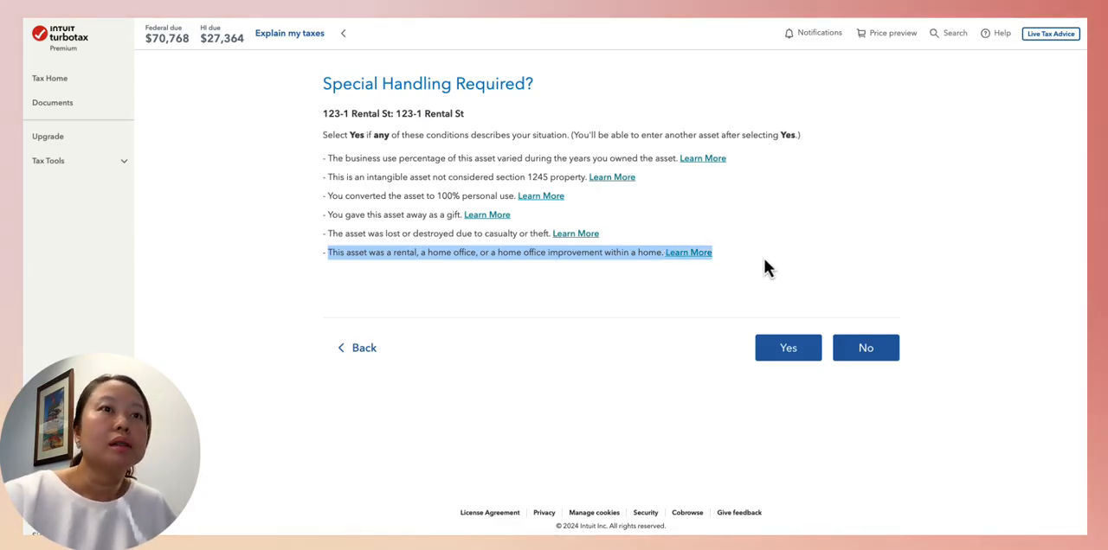
Answer No to special handling for the rental asset, and accept its depreciation deduction to finish the property assets
left_click(861, 358)
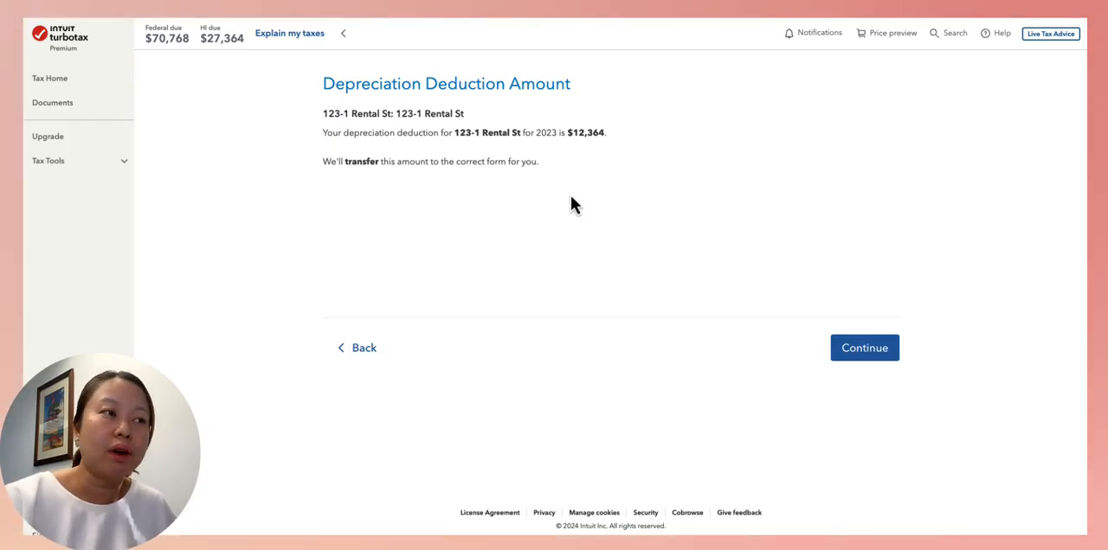
left_click(868, 351)
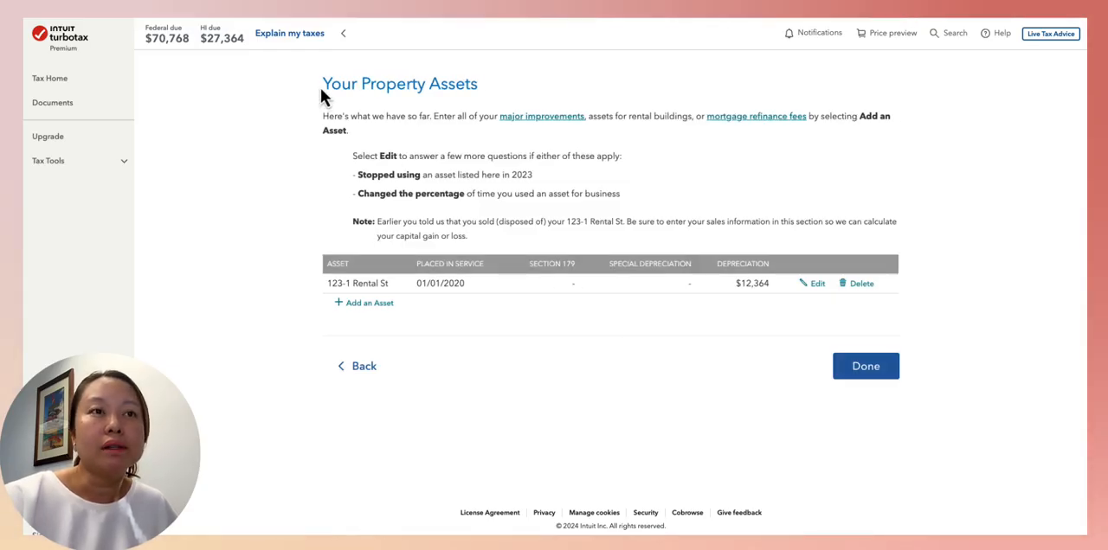
left_click(883, 375)
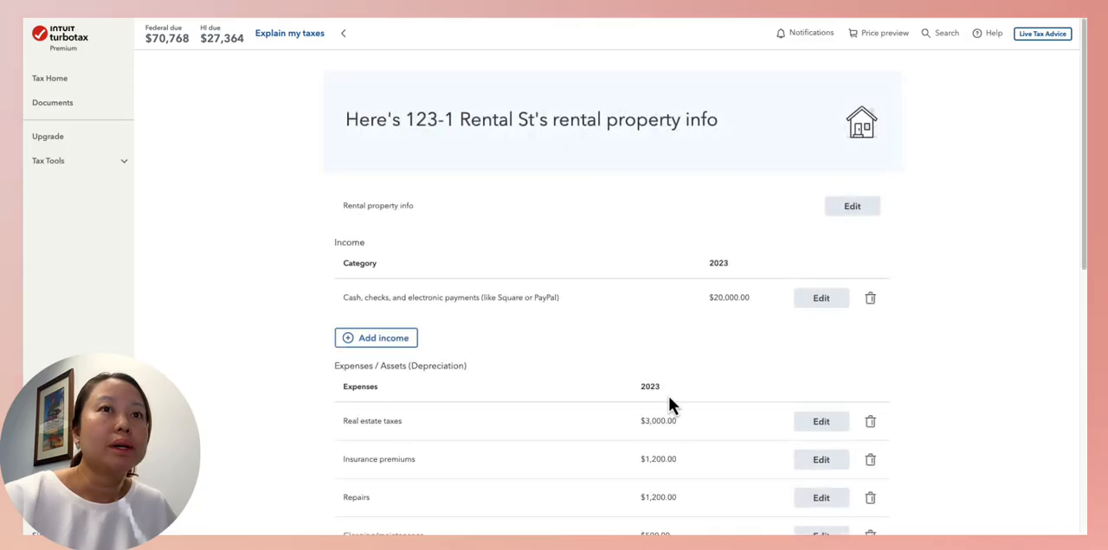
Finish the rental property summary and the wages and income section to return to the 2023 tax return overview
scroll(671, 403, "down", 5)
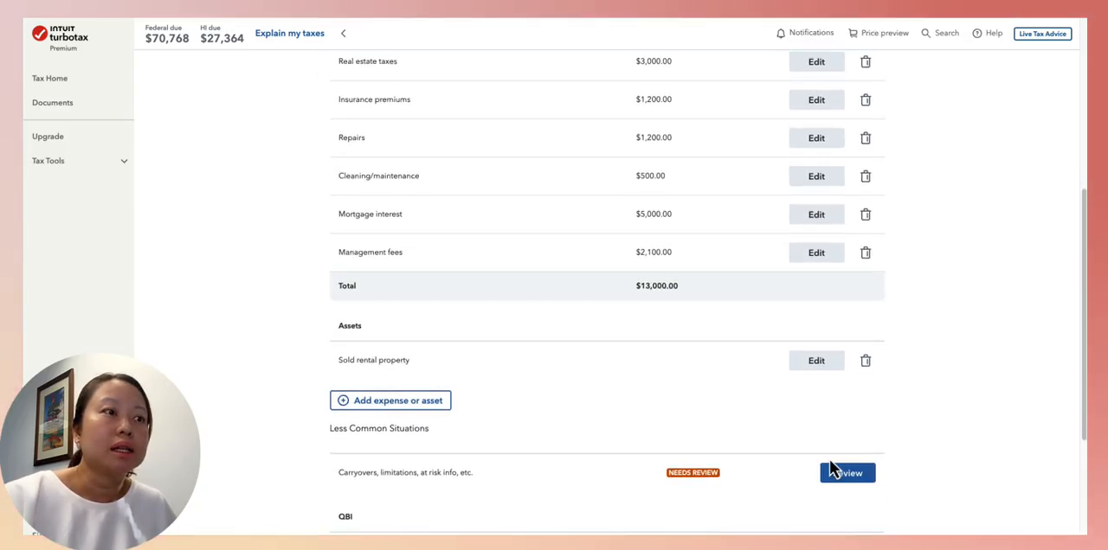
scroll(836, 505, "down", 3)
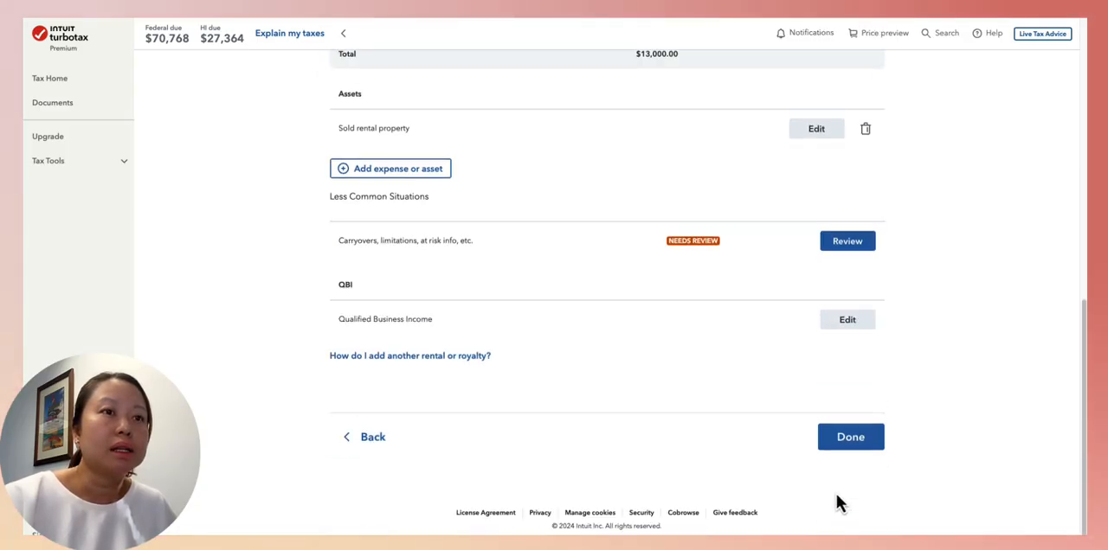
left_click(861, 438)
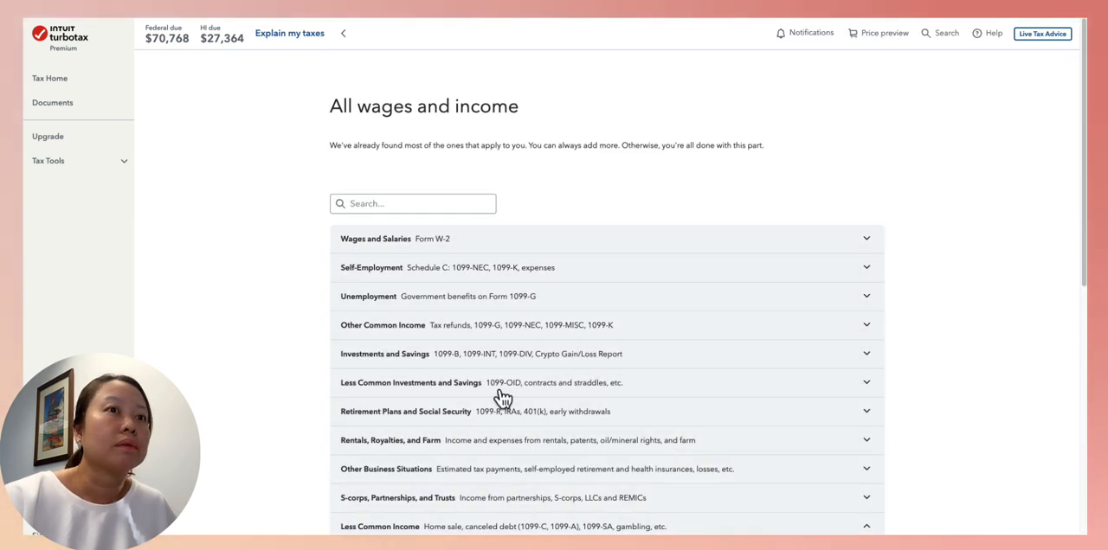
scroll(897, 334, "down", 10)
left_click(856, 443)
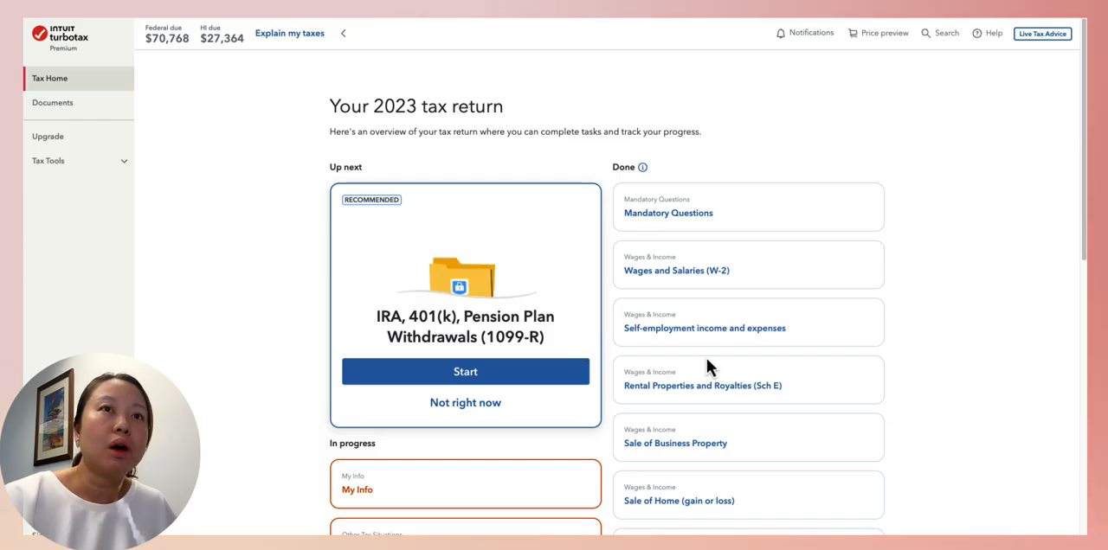
Open the explanation of the taxes, expand the Your taxes breakdown, and view the Total Income details
scroll(707, 359, "down", 10)
scroll(708, 358, "up", 10)
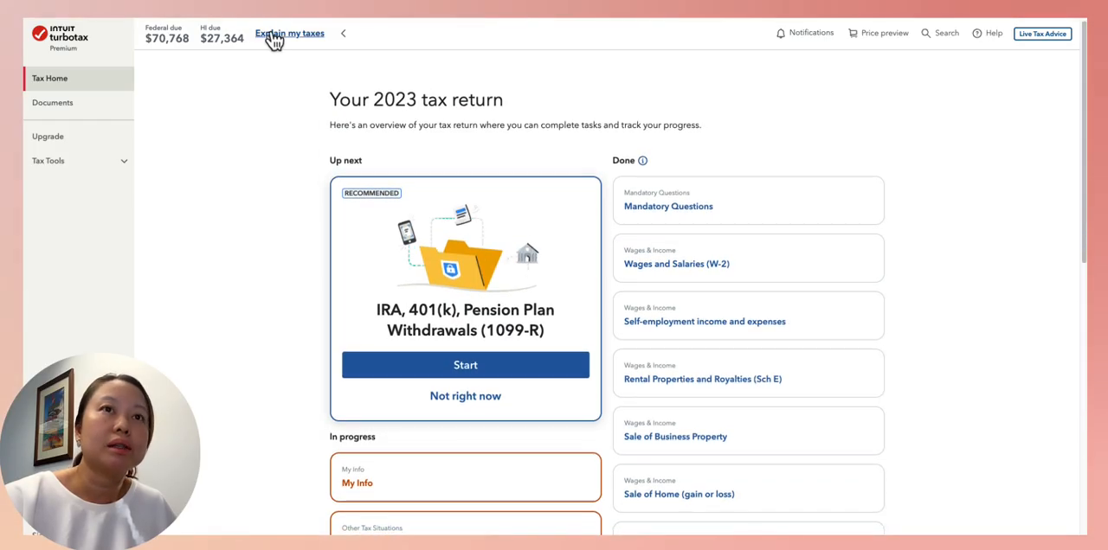
left_click(318, 39)
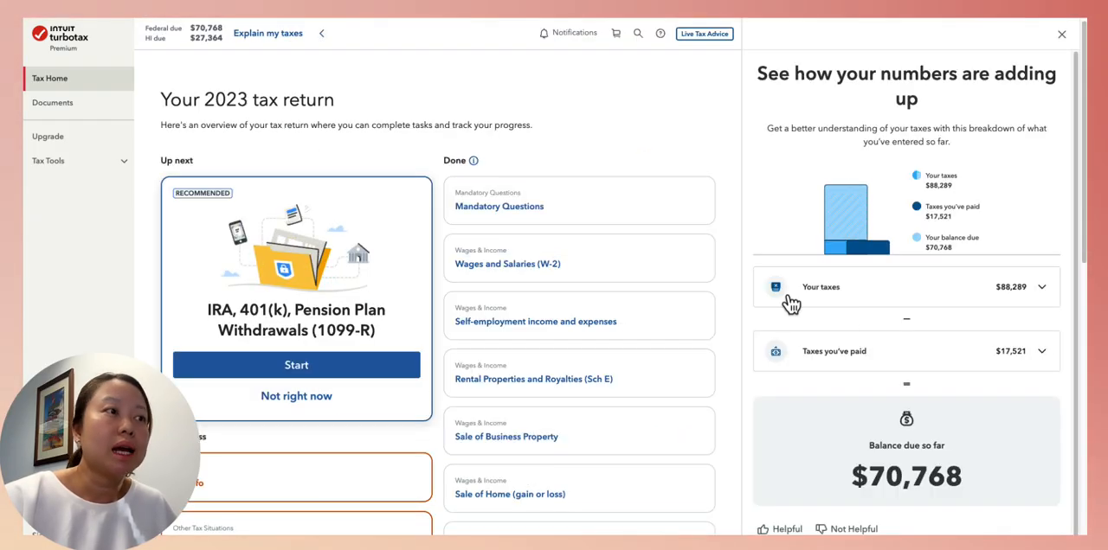
left_click(1038, 294)
scroll(1034, 311, "down", 3)
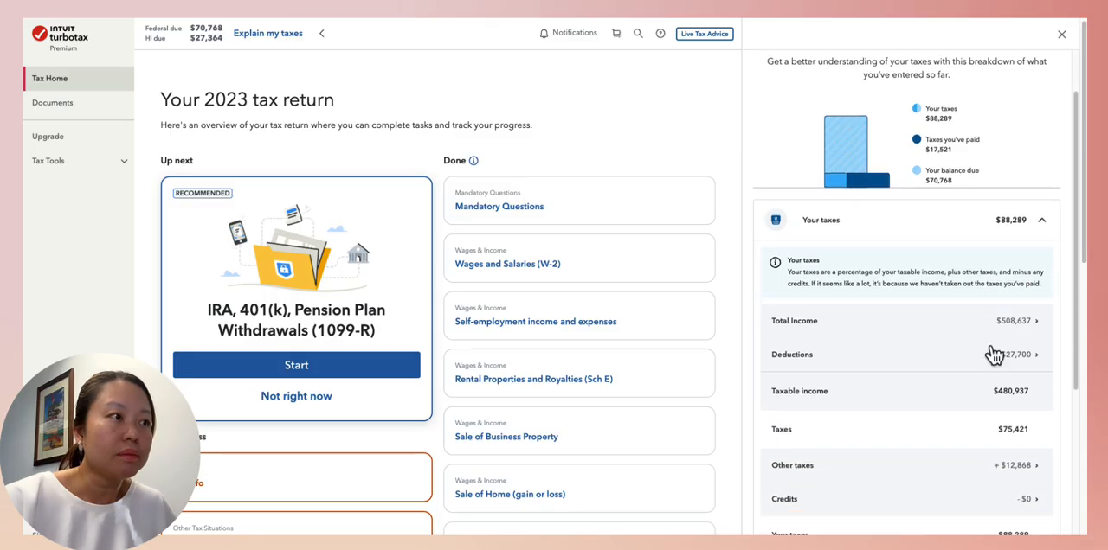
left_click(1022, 317)
Examine the total income sources: W-2 wages, 1099-B capital gains and losses, and Schedule E rental amounts
scroll(921, 371, "down", 2)
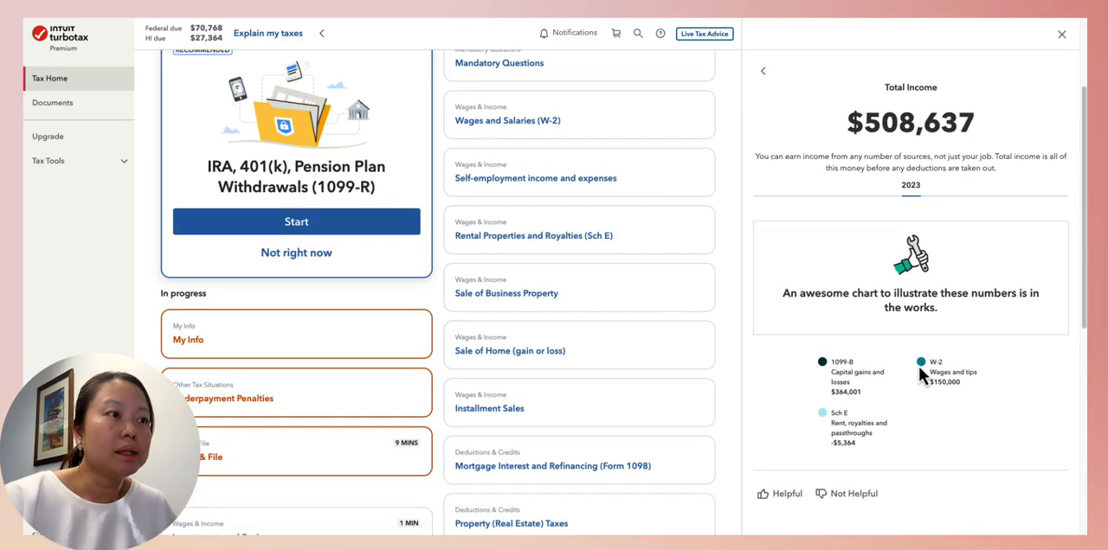
scroll(921, 371, "up", 1)
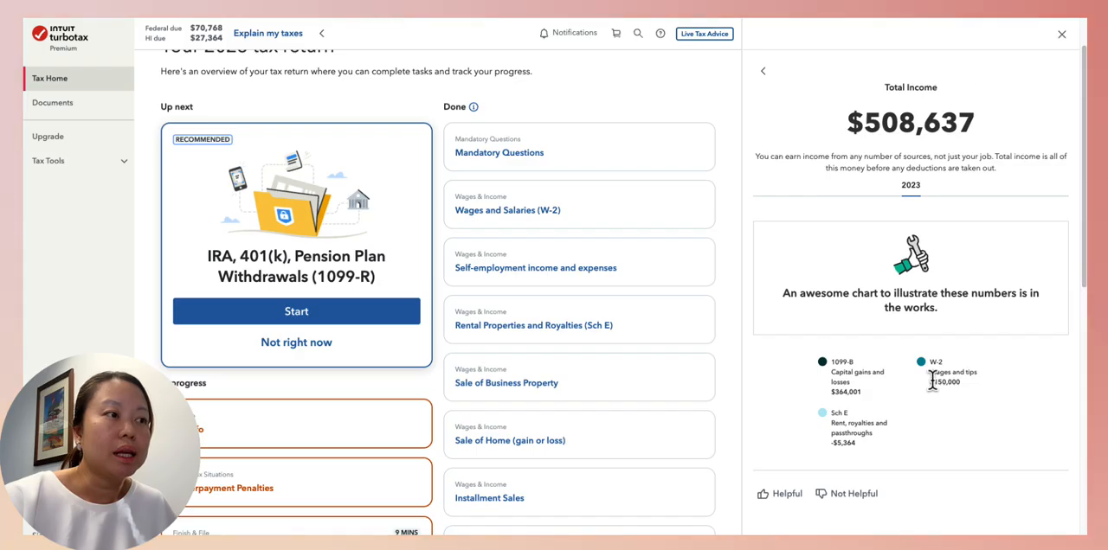
left_click_drag(974, 396, 970, 398)
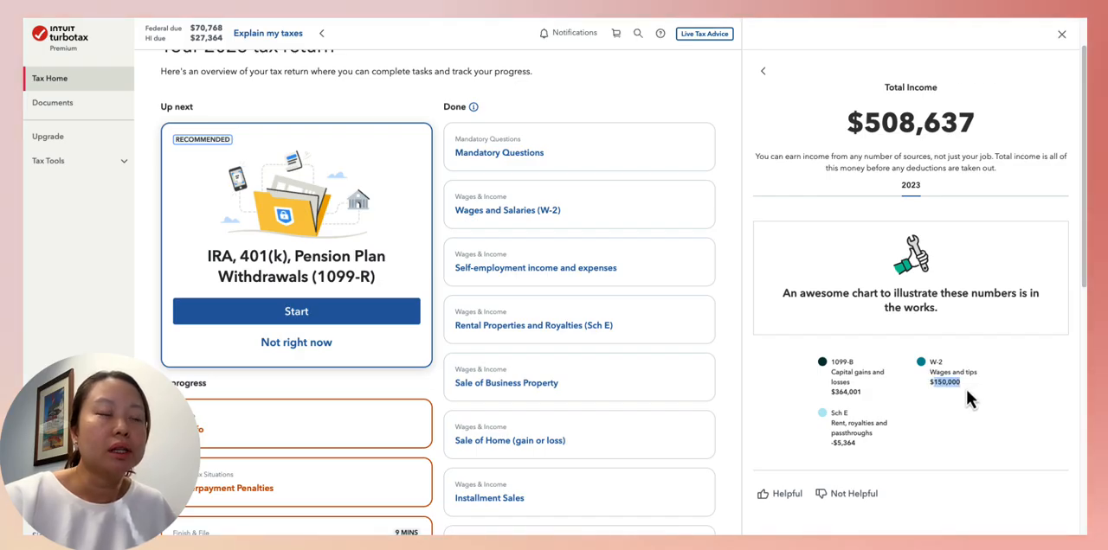
scroll(944, 473, "down", 2)
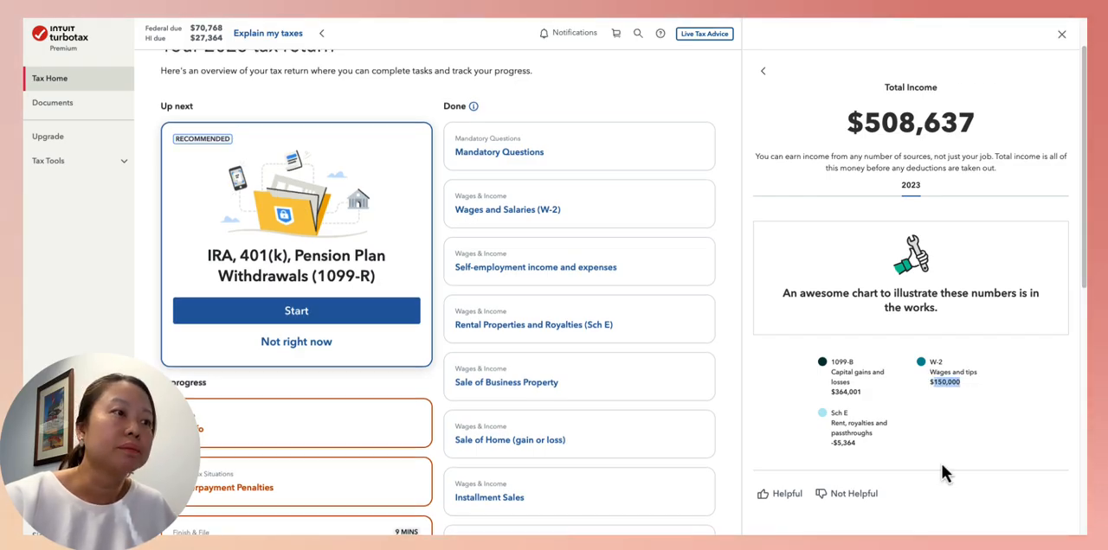
scroll(939, 467, "up", 1)
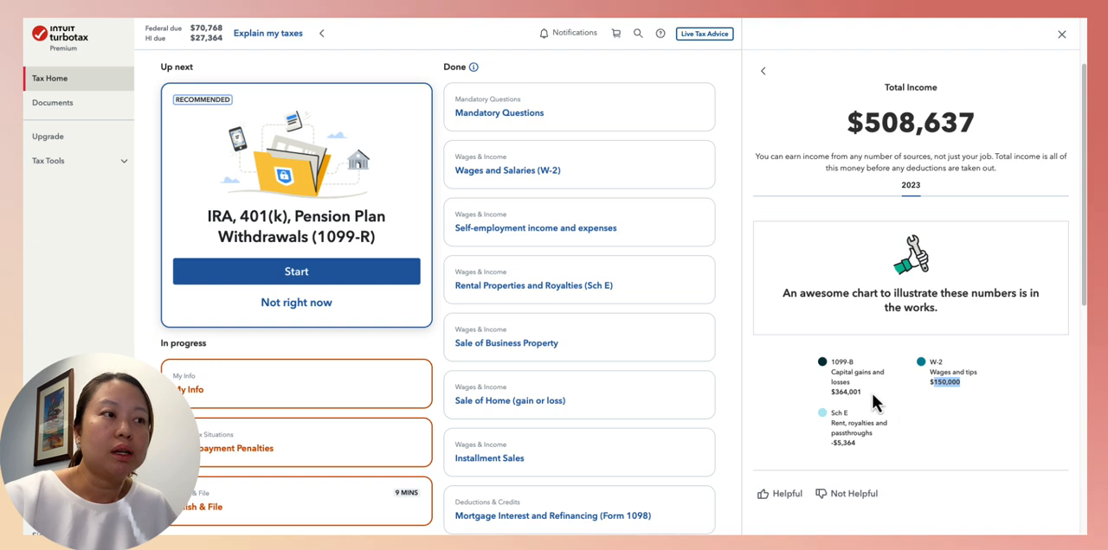
left_click_drag(831, 370, 871, 408)
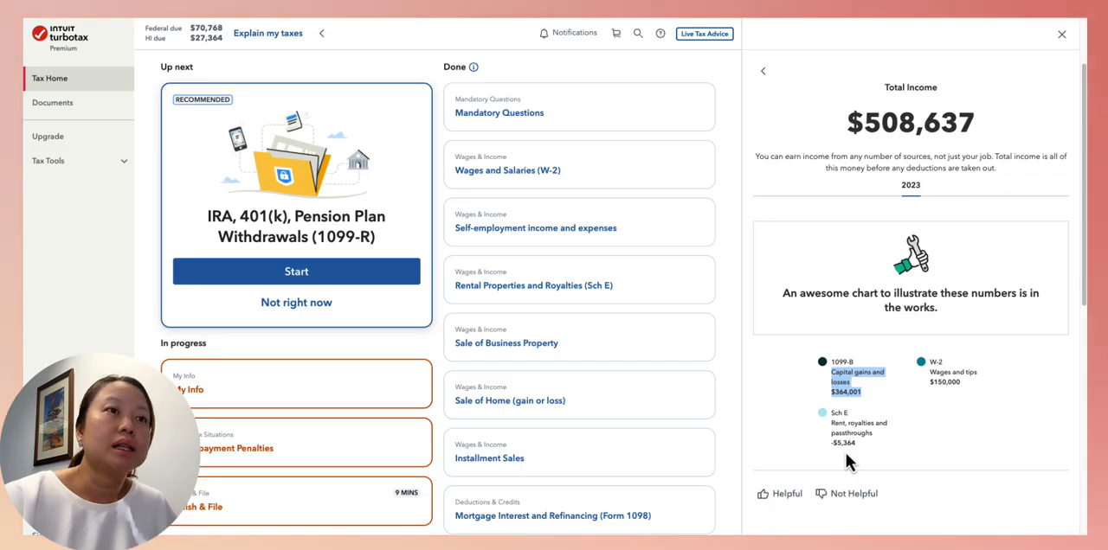
scroll(869, 459, "down", 3)
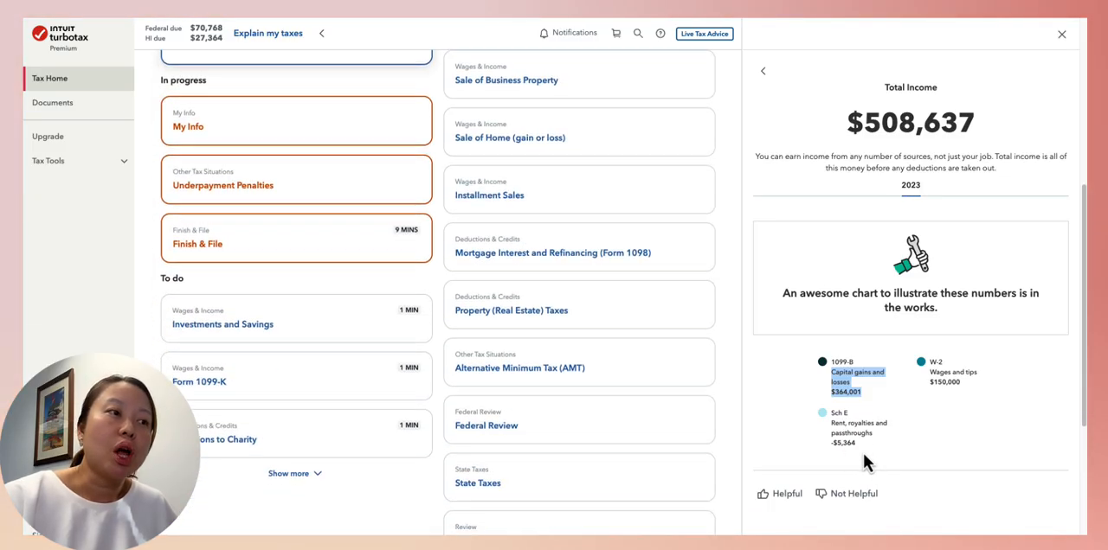
scroll(869, 460, "up", 3)
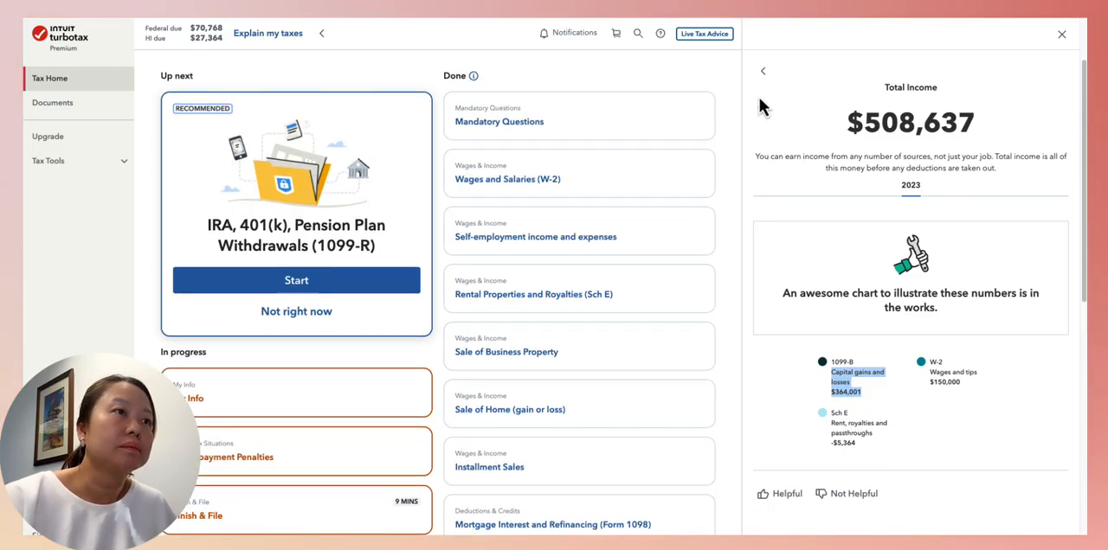
Return from Total Income to the tax breakdown and check the regular Taxes amount on the taxable income
left_click(763, 72)
scroll(949, 407, "down", 3)
scroll(950, 404, "down", 1)
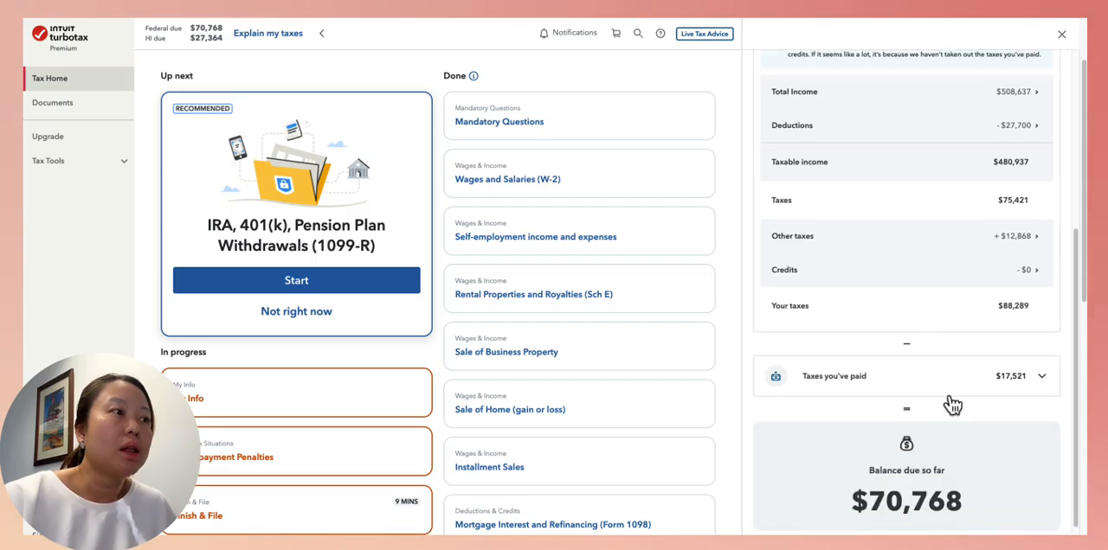
scroll(952, 259, "up", 1)
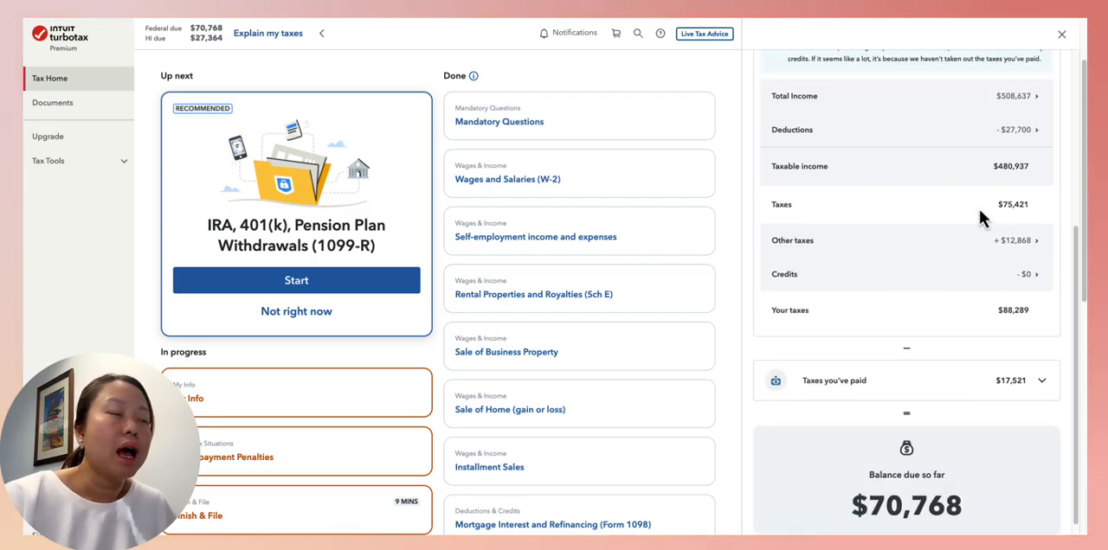
left_click_drag(1002, 206, 1030, 210)
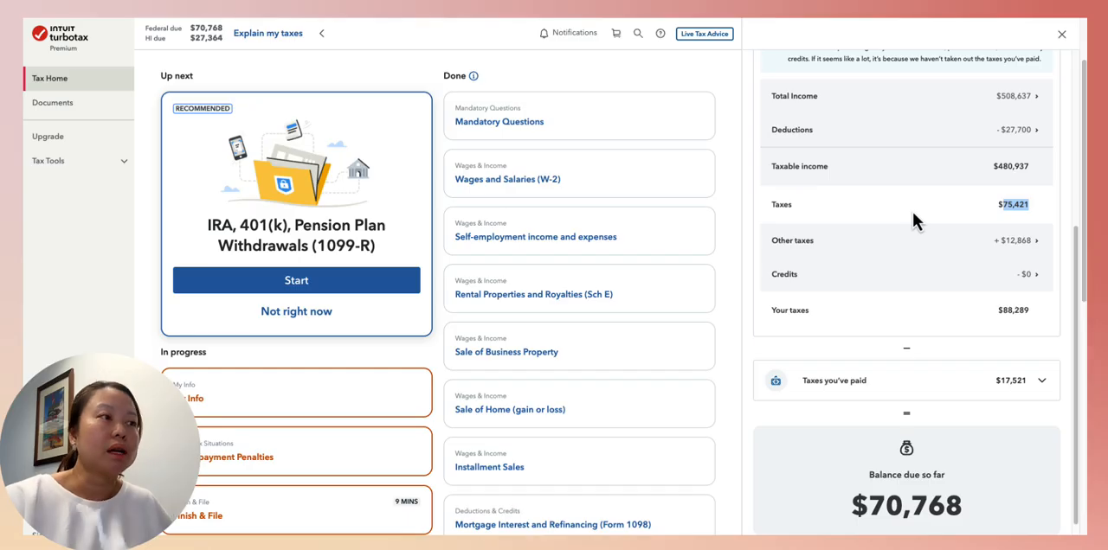
Review the Other taxes details for net investment income tax and estimated tax penalty, and return to the tax breakdown
left_click(1021, 244)
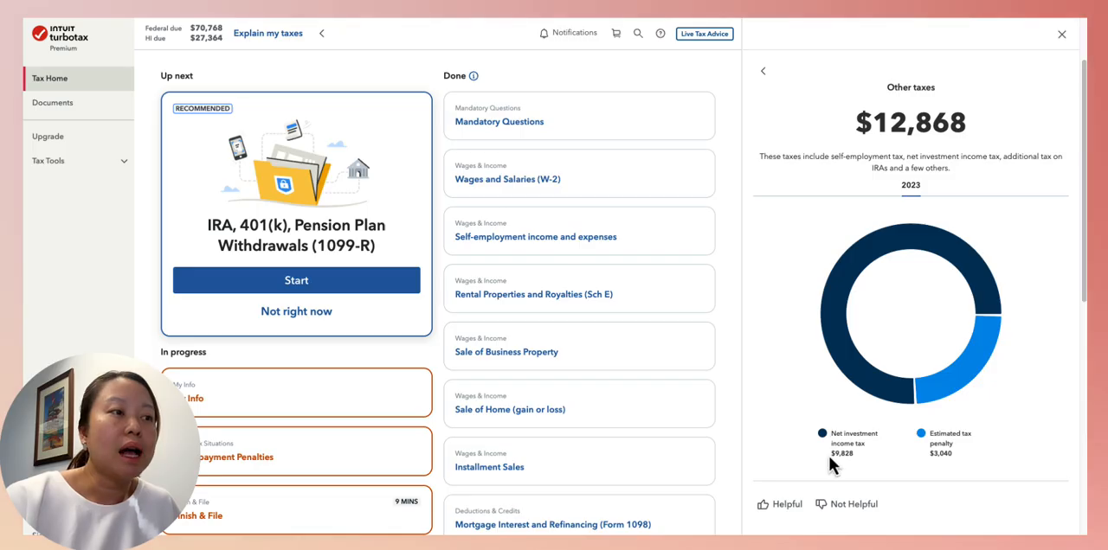
left_click_drag(829, 455, 848, 456)
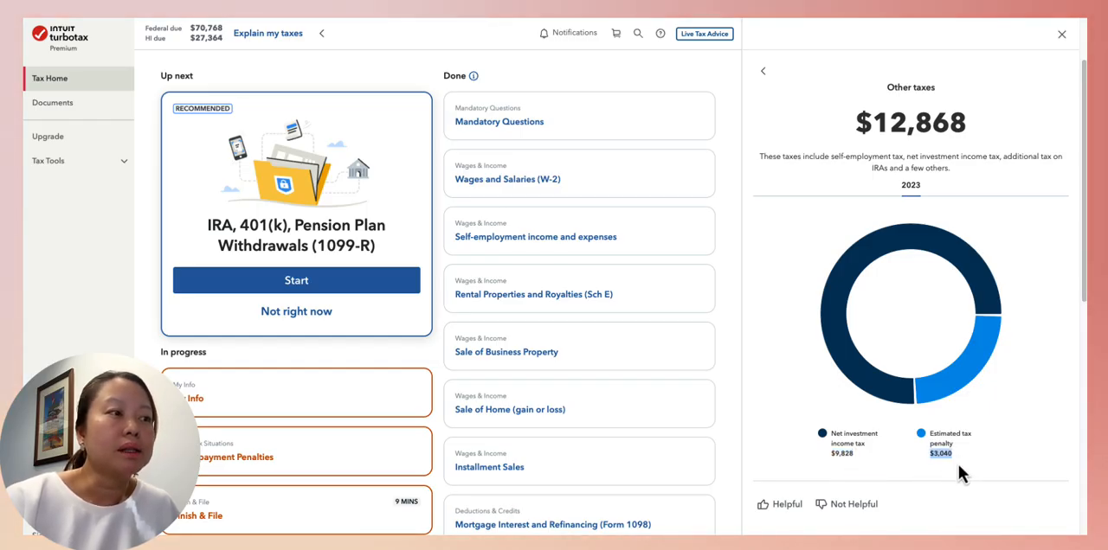
left_click(764, 72)
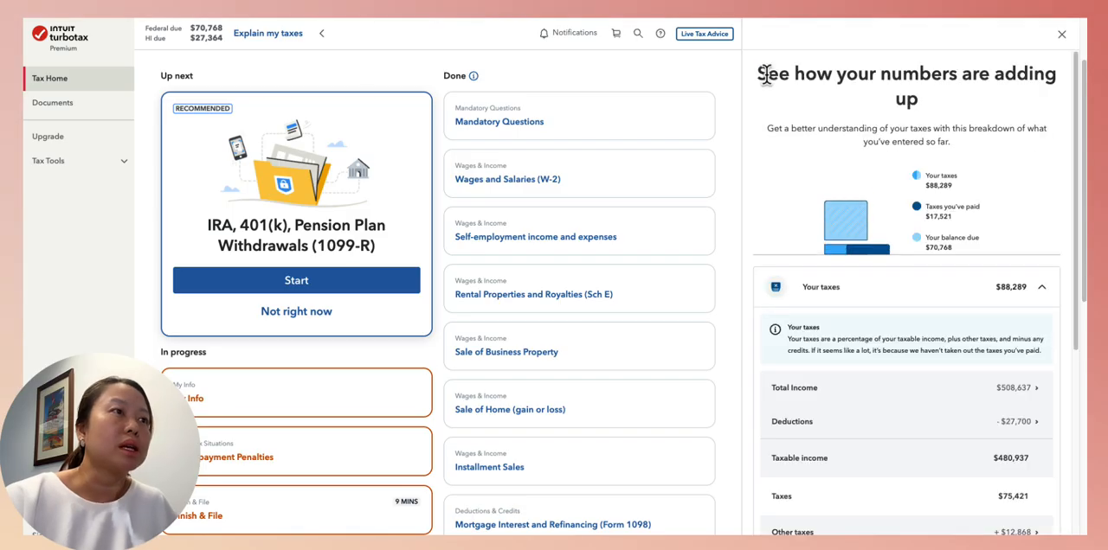
Examine the full breakdown from income and deductions to total taxes, taxes paid and balance due
scroll(956, 333, "down", 2)
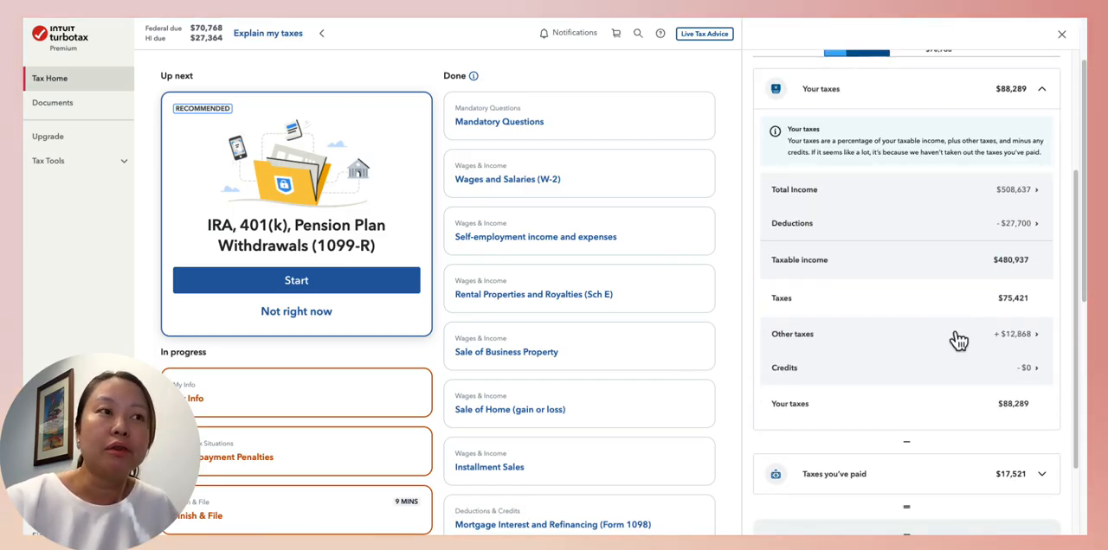
scroll(958, 340, "up", 2)
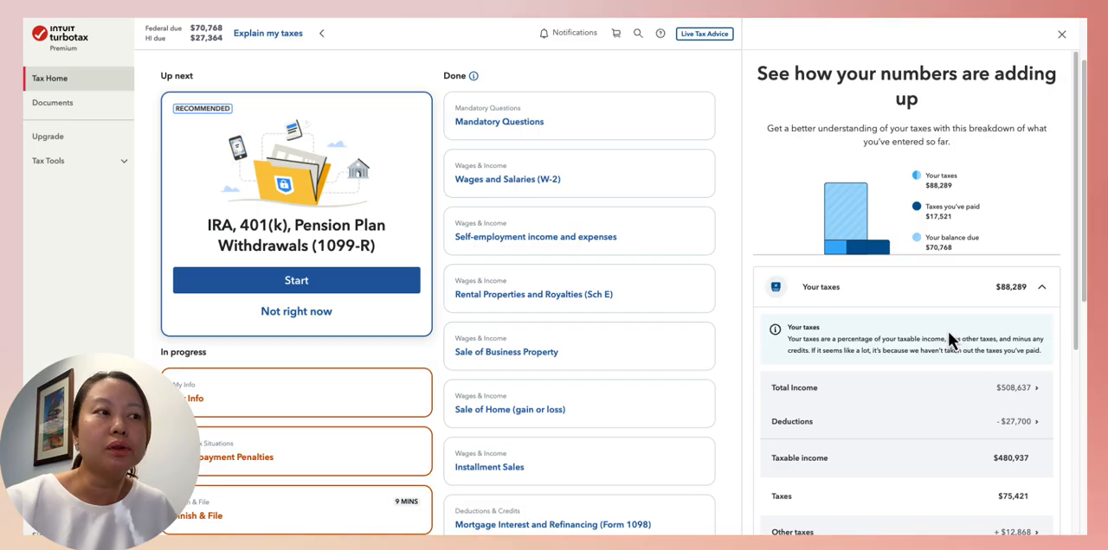
scroll(915, 334, "down", 3)
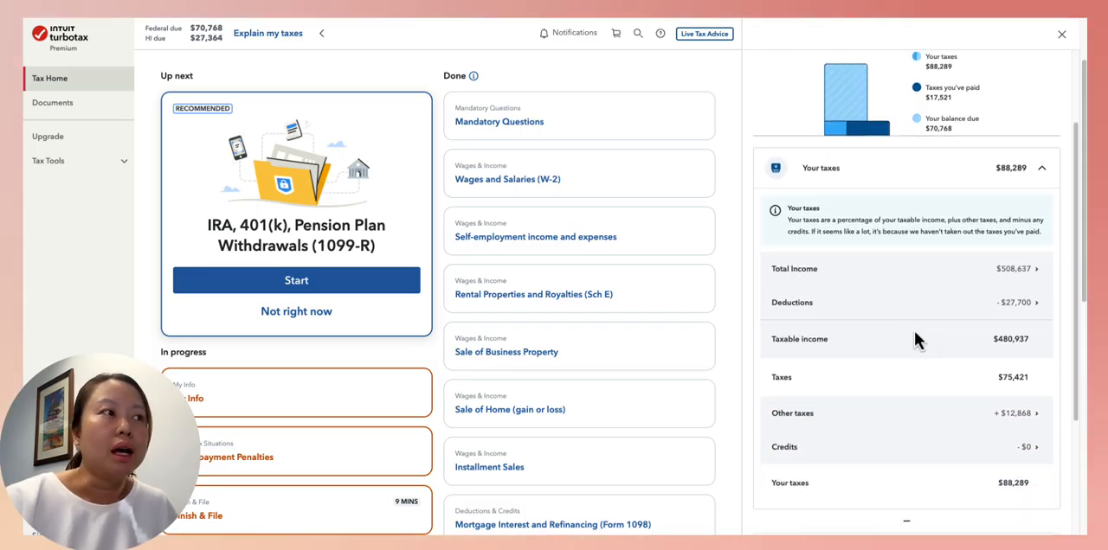
scroll(915, 340, "up", 3)
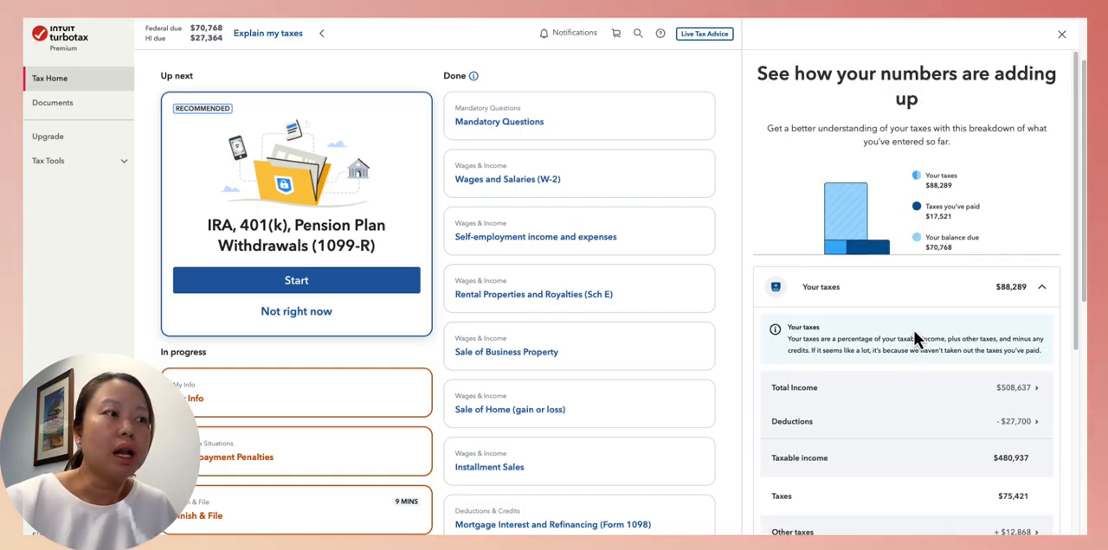
Compare the total taxes with the Taxes you've paid amount and the balance due, highlighting the latter two figures in the summary
scroll(914, 330, "down", 1)
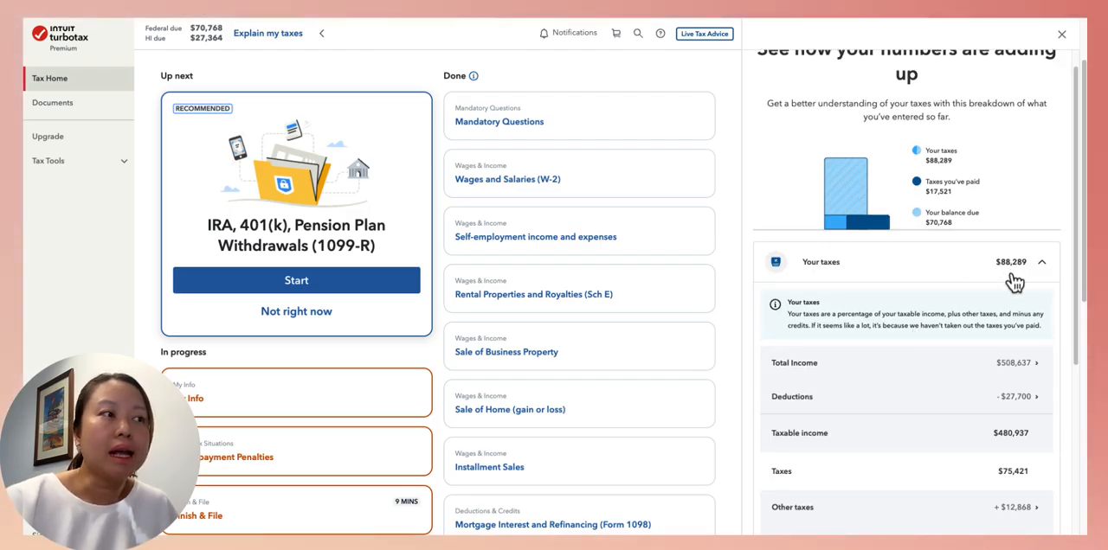
scroll(1008, 292, "down", 4)
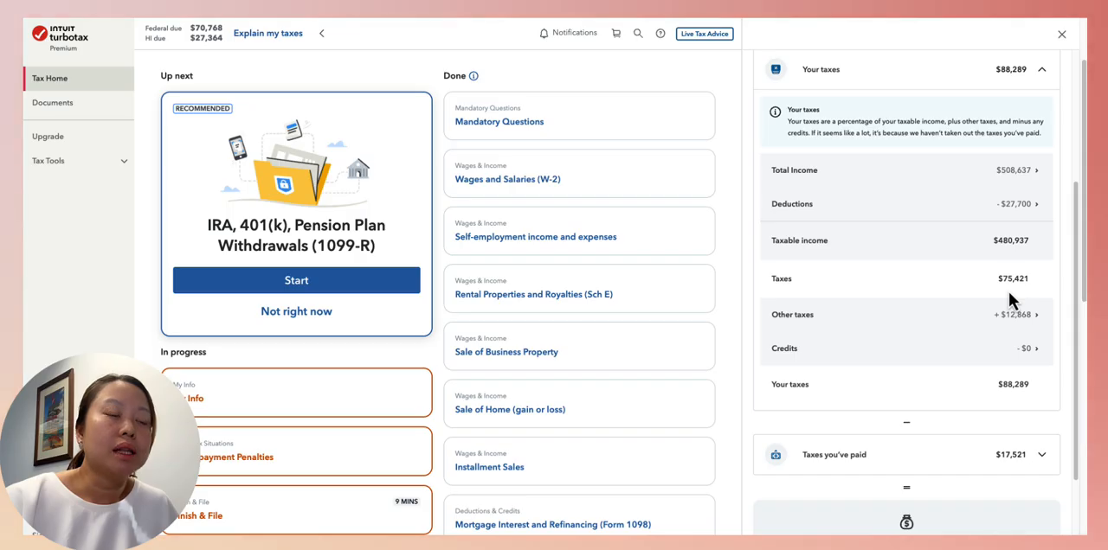
scroll(1008, 292, "up", 4)
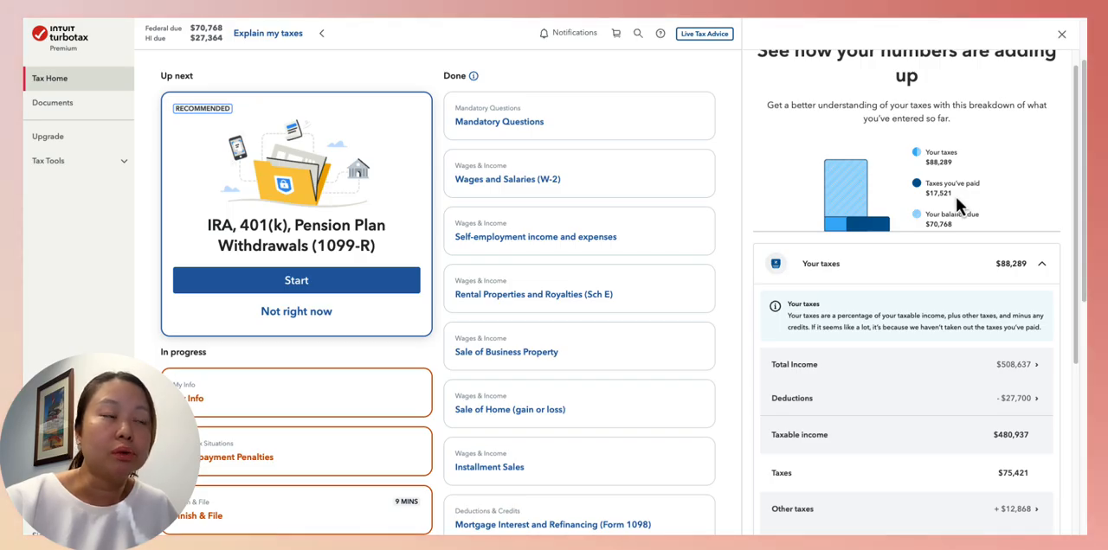
left_click_drag(925, 182, 936, 193)
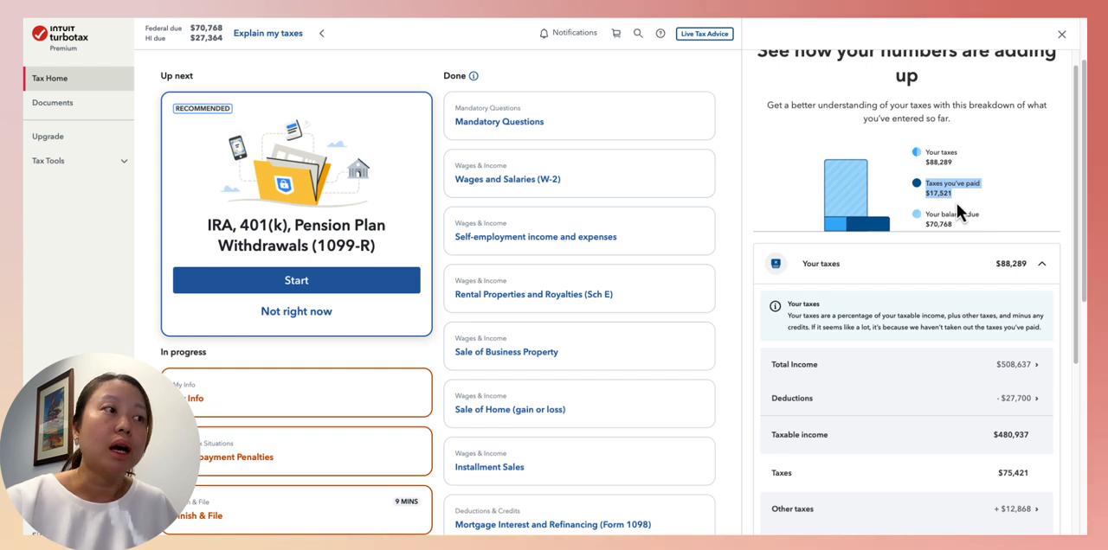
left_click_drag(954, 227, 923, 232)
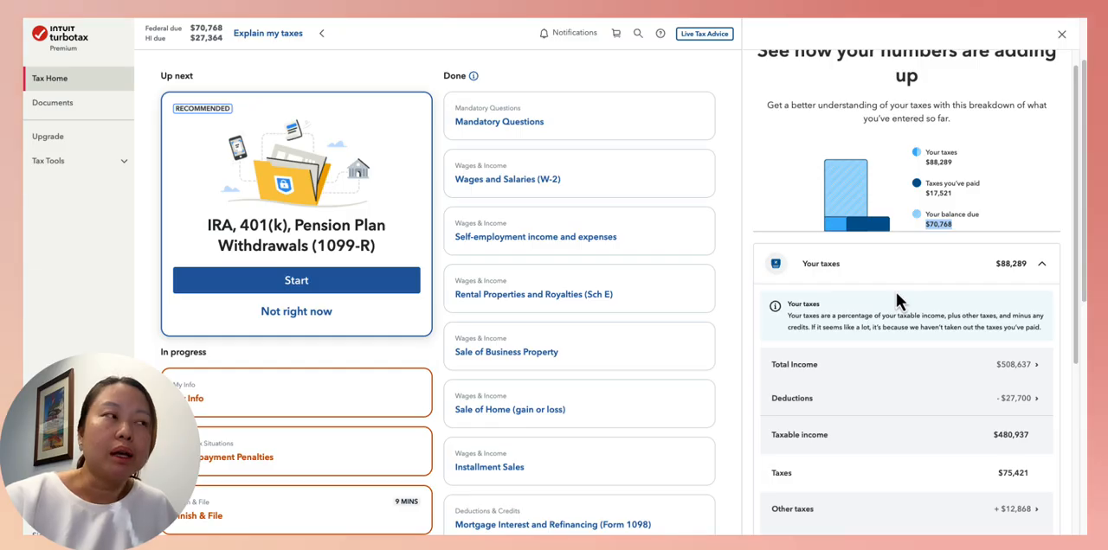
Check the federal balance due again beside the 2023 tax return overview, highlighting the figure and clearing the highlight
scroll(892, 289, "up", 1)
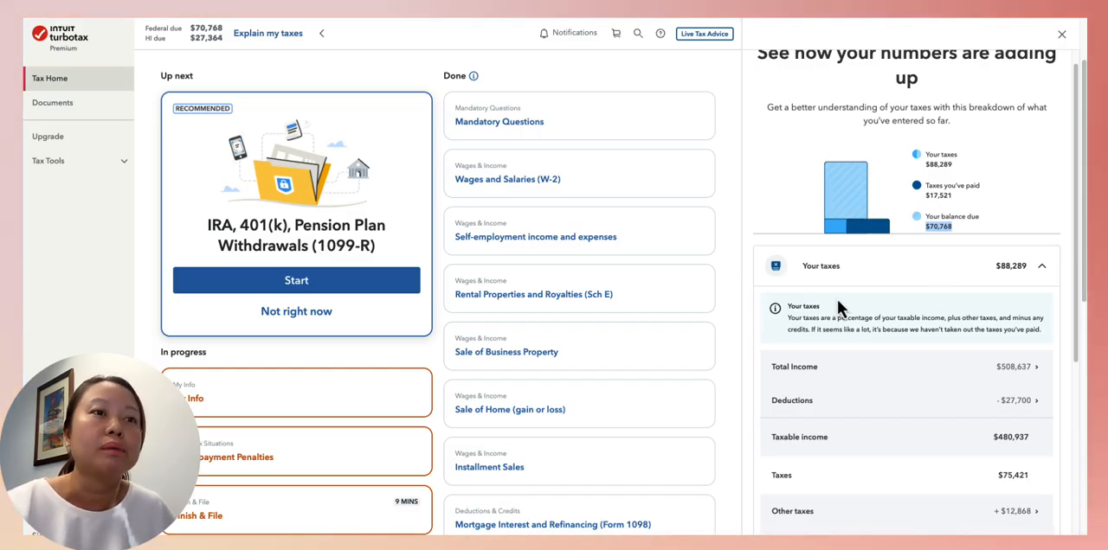
scroll(817, 304, "up", 1)
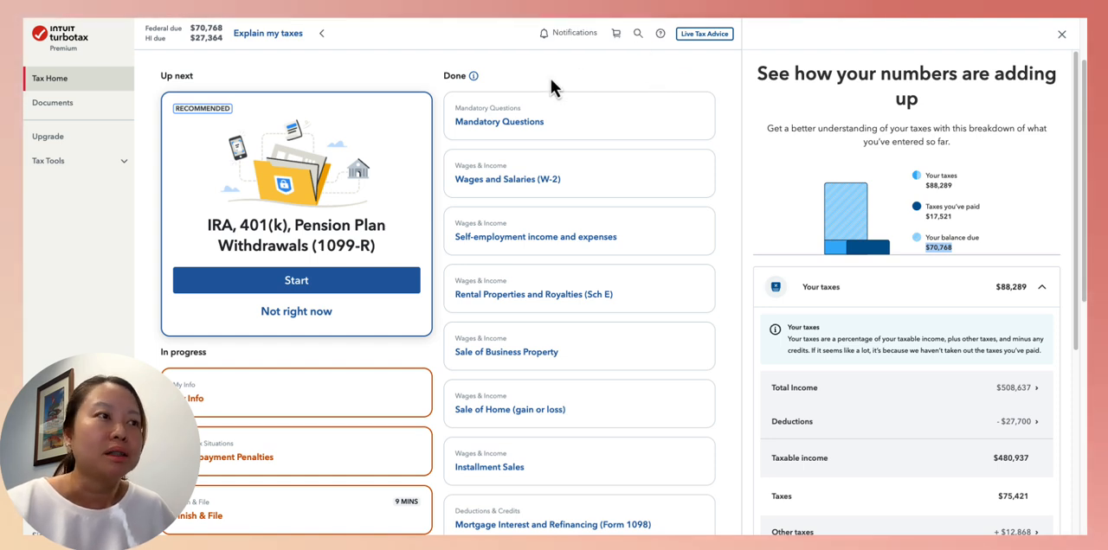
scroll(551, 81, "up", 2)
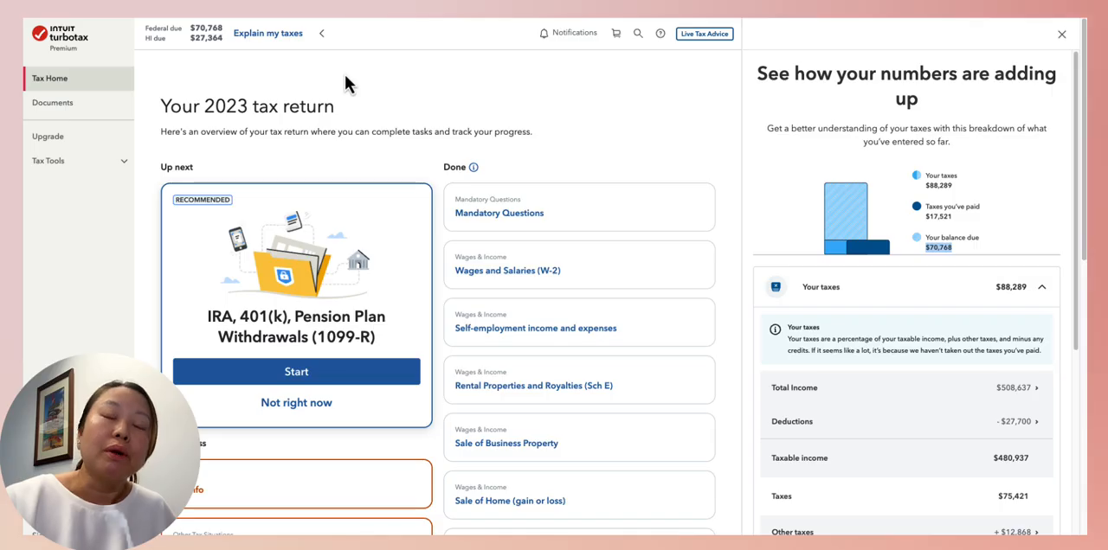
scroll(308, 99, "down", 1)
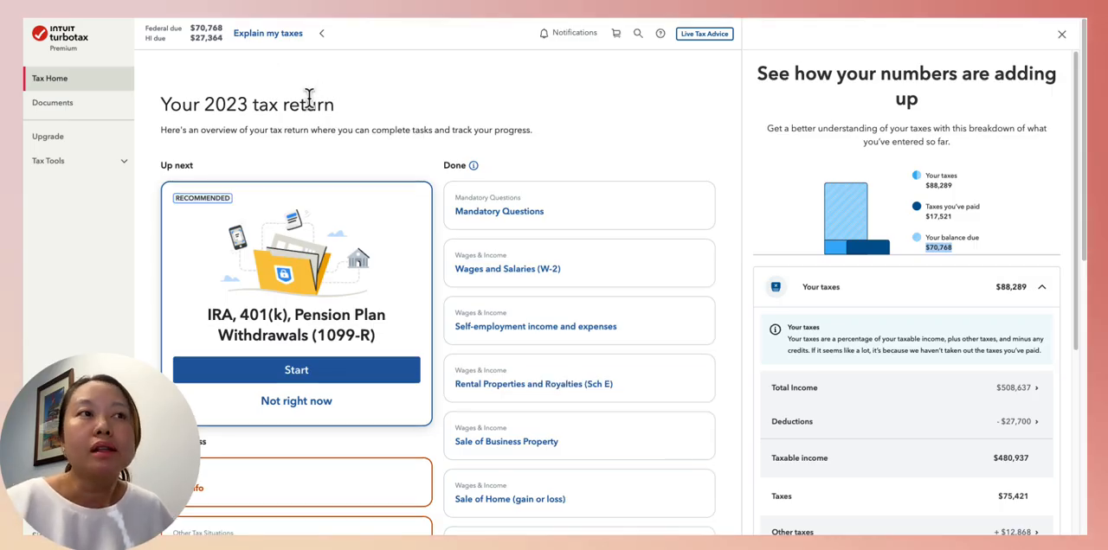
double_click(930, 249)
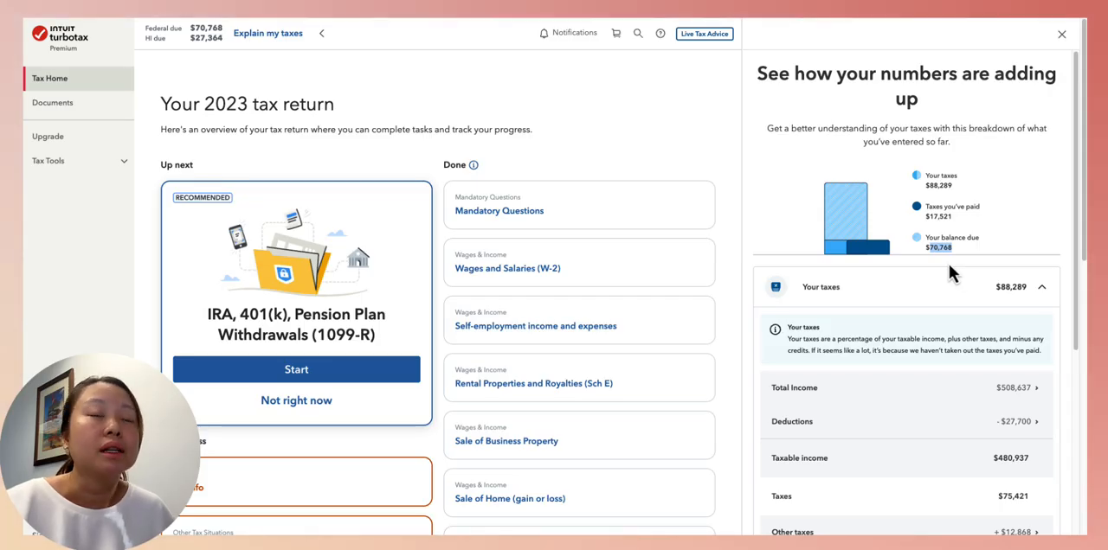
left_click(549, 132)
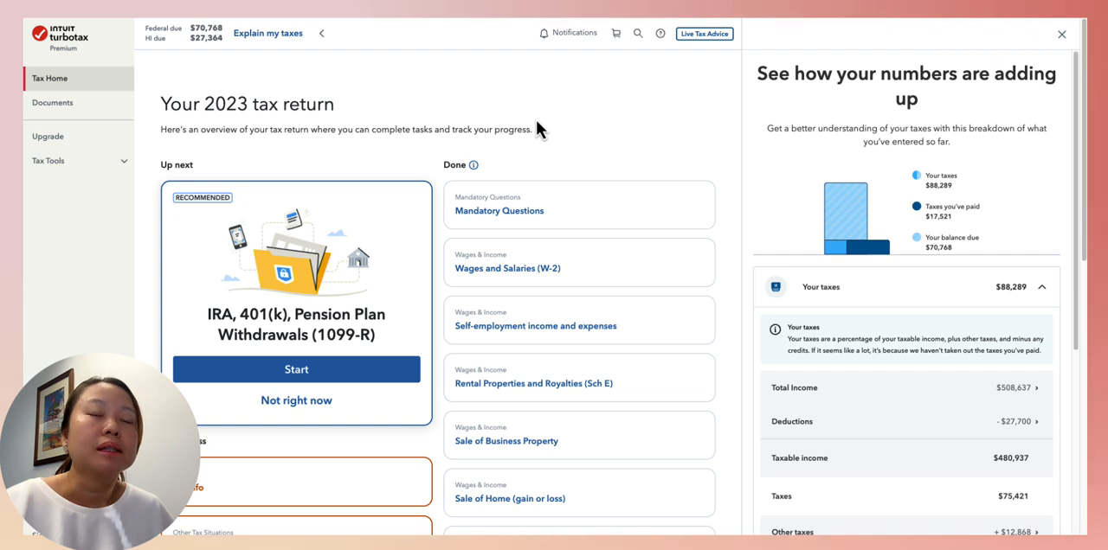
Review the tax breakdown from taxable income through other taxes and taxes paid to the balance due so far
scroll(901, 297, "down", 4)
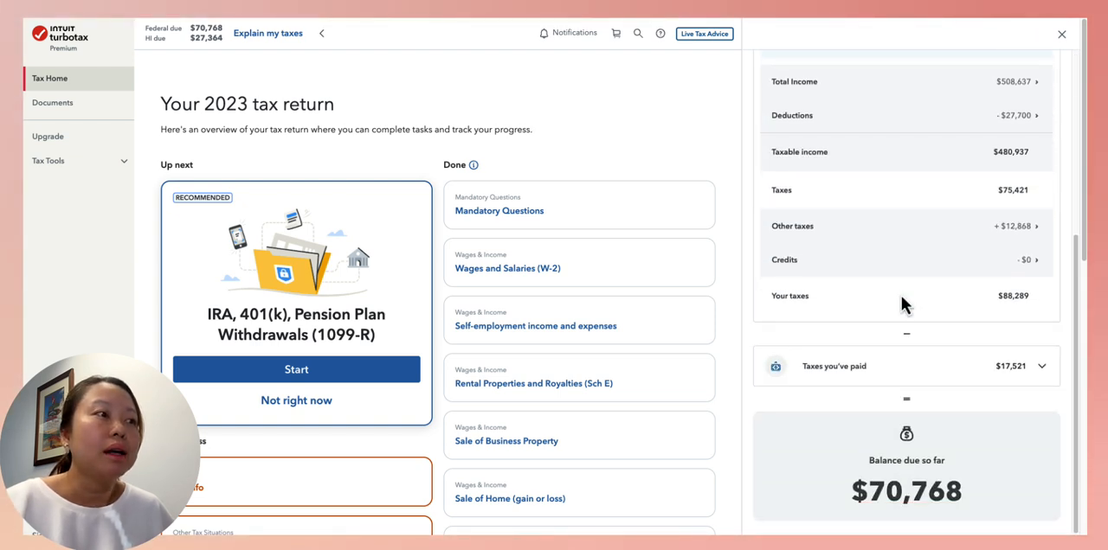
scroll(926, 333, "down", 1)
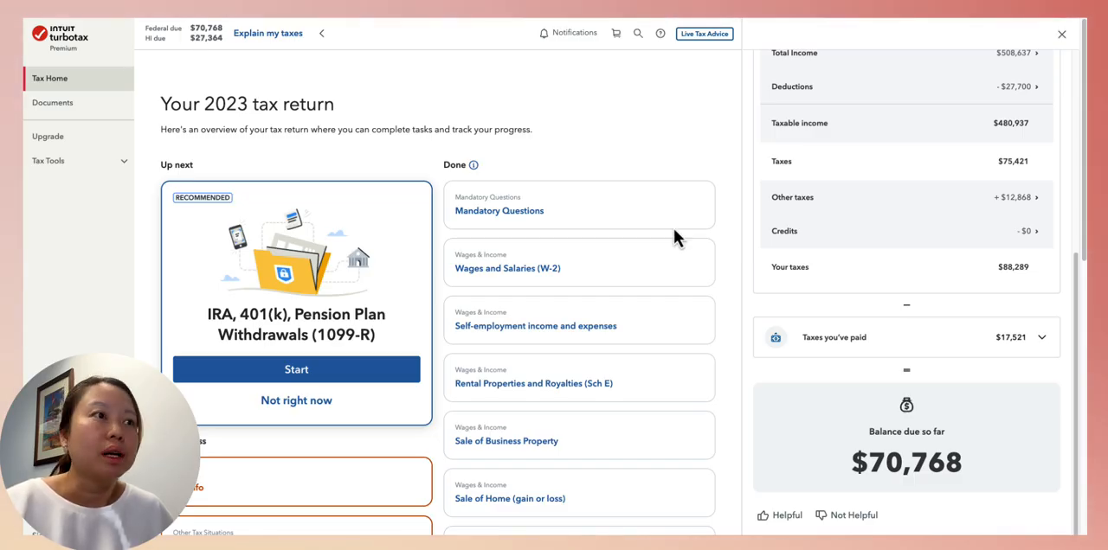
scroll(887, 324, "up", 4)
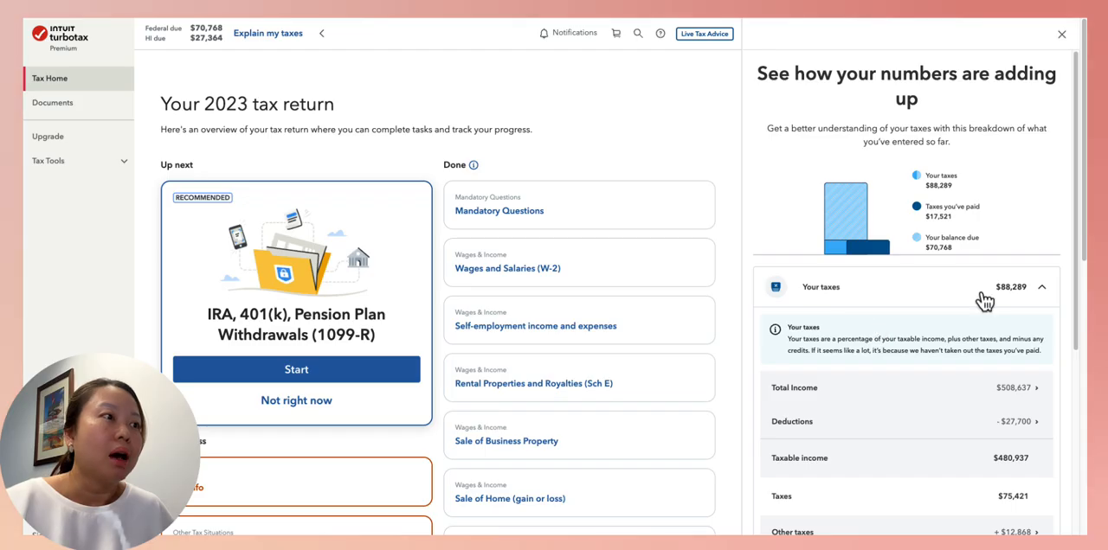
Open the Total Income details from the Your taxes breakdown and highlight the 1099-B capital gains and losses amount
left_click(1037, 291)
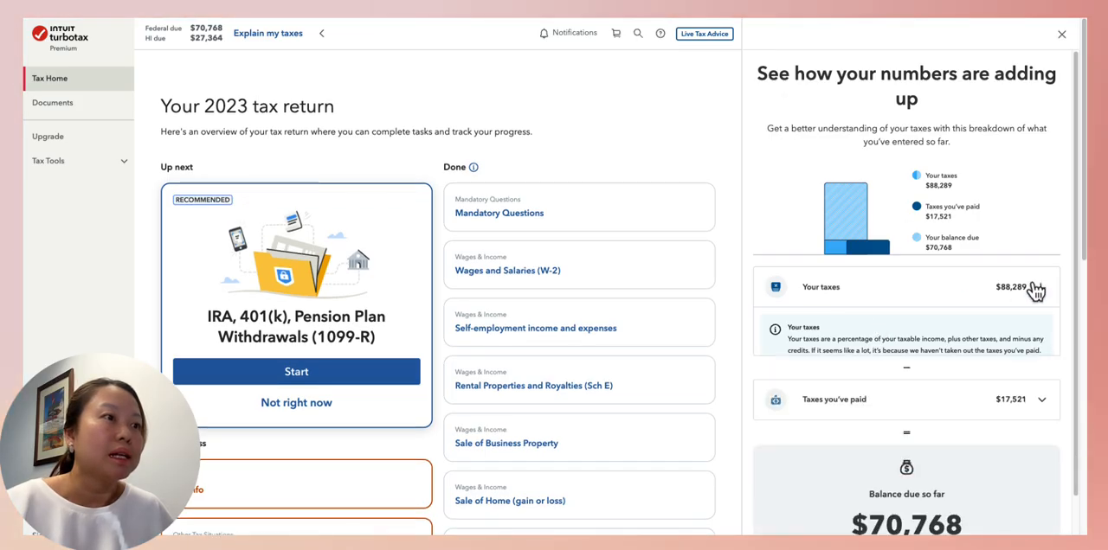
left_click(1037, 291)
left_click(1031, 391)
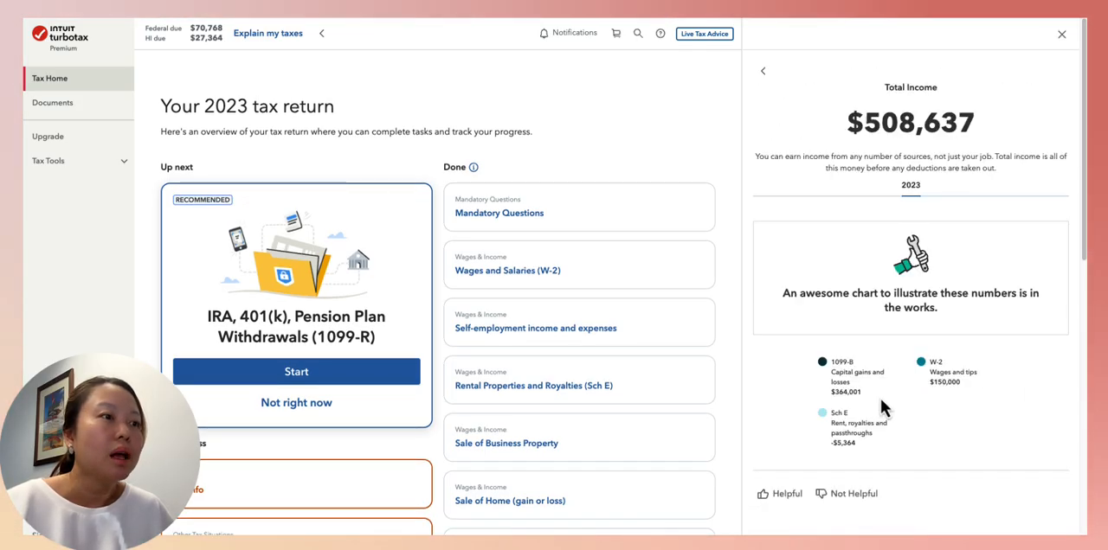
left_click_drag(862, 392, 829, 392)
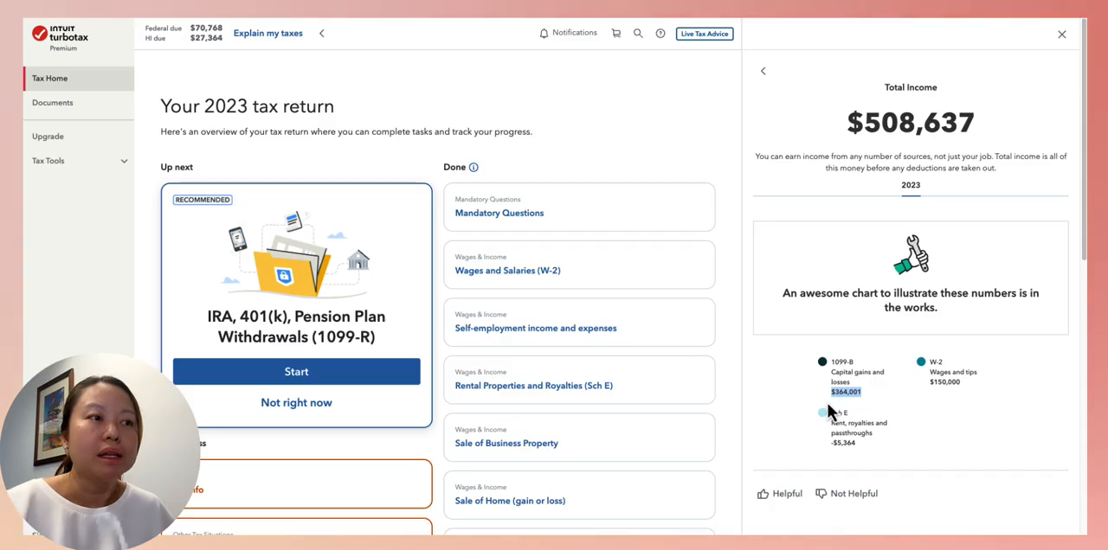